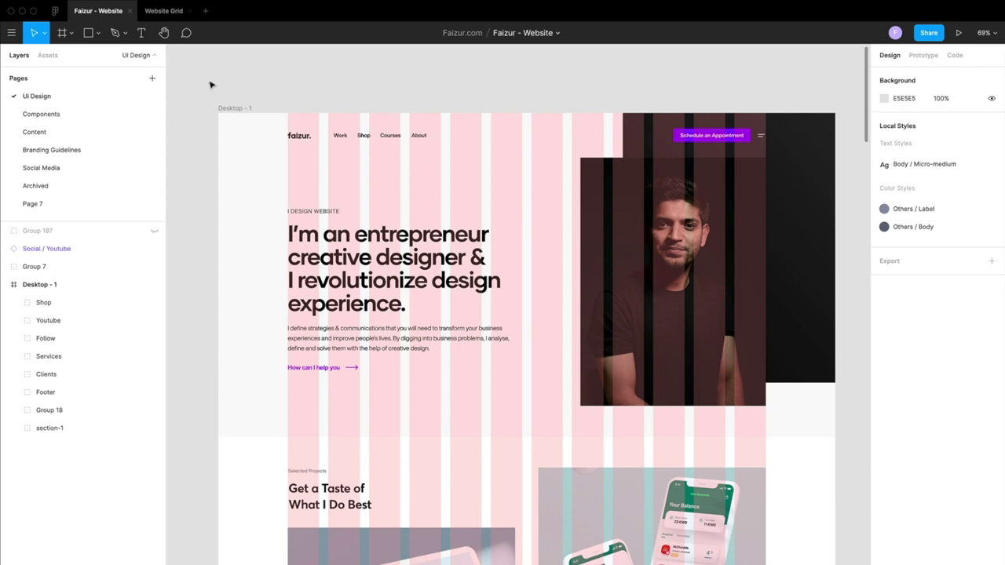
- Inspect the Desktop - 1 frame's 12-column layout grid, then switch to the Bootstrap grid docs
scroll(210, 85, "down", 1)
key("Tab")
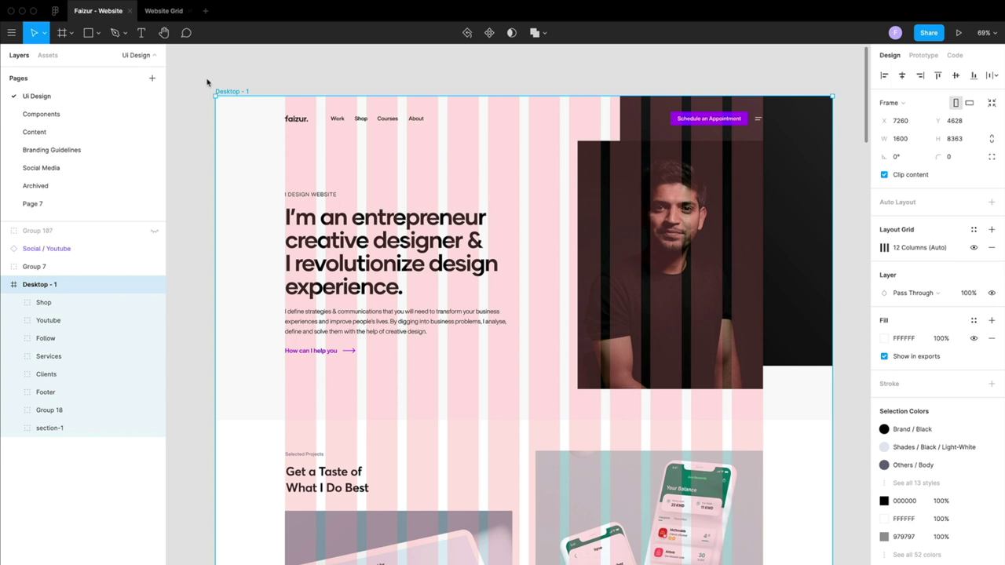
key("ctrl+Right")
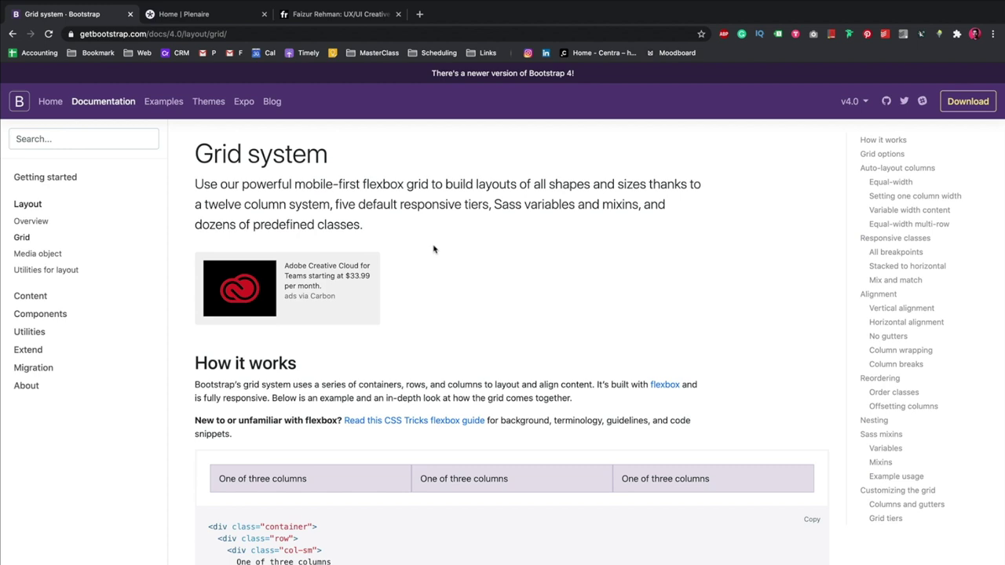
- Scroll to the Grid options table and highlight the 1140px extra-large container width
scroll(463, 384, "down", 10)
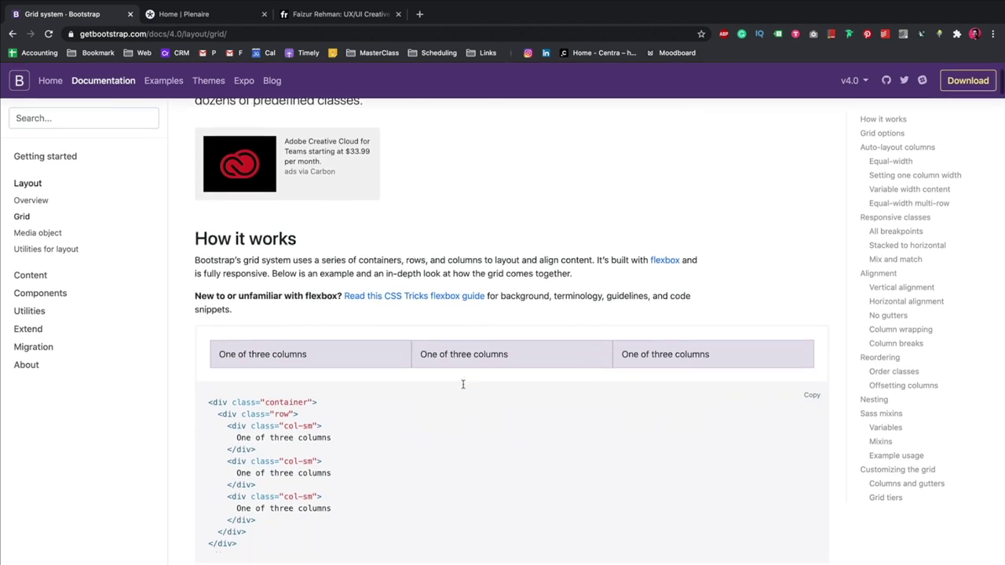
scroll(463, 387, "down", 5)
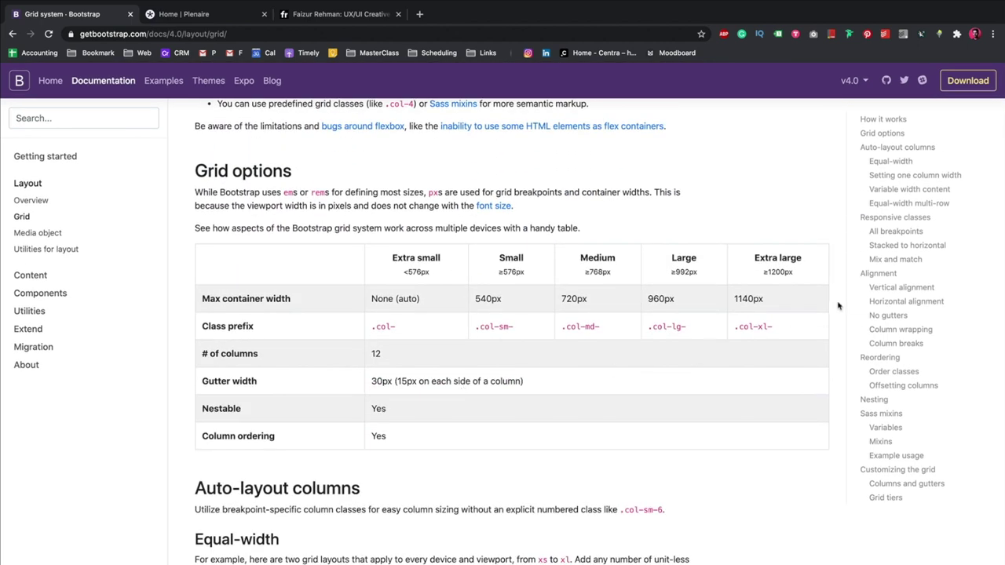
scroll(754, 299, "up", 5)
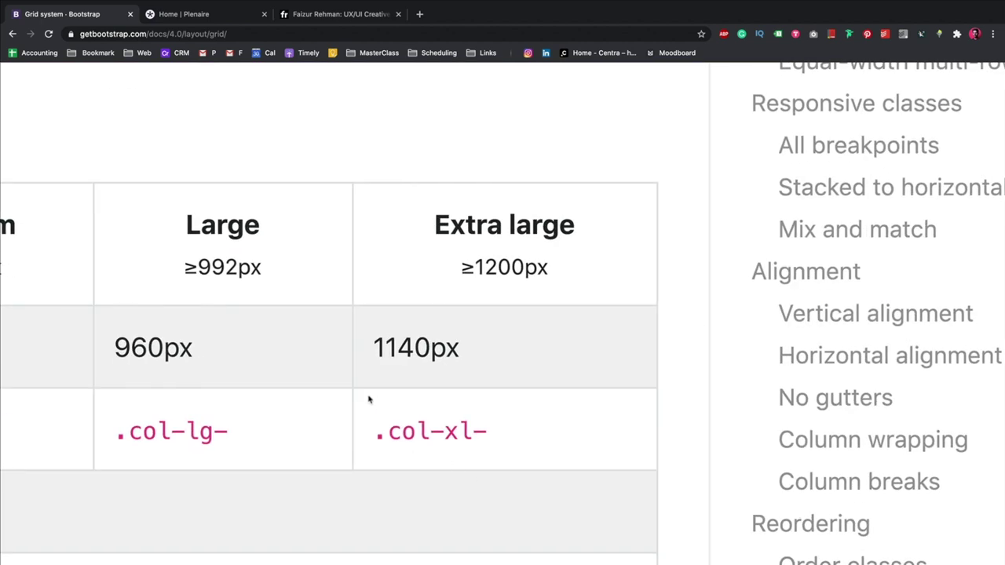
left_click_drag(375, 348, 429, 349)
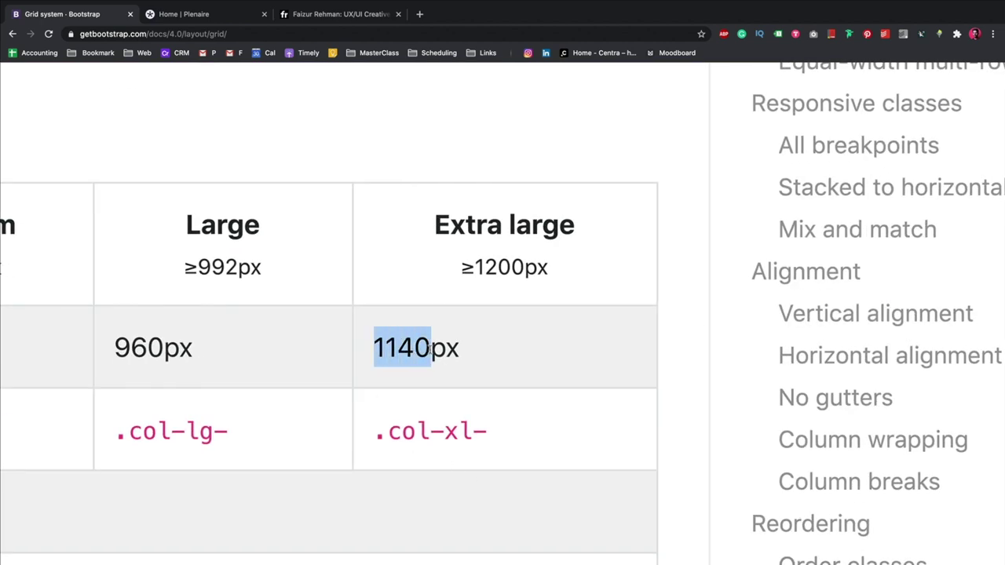
scroll(430, 349, "down", 5)
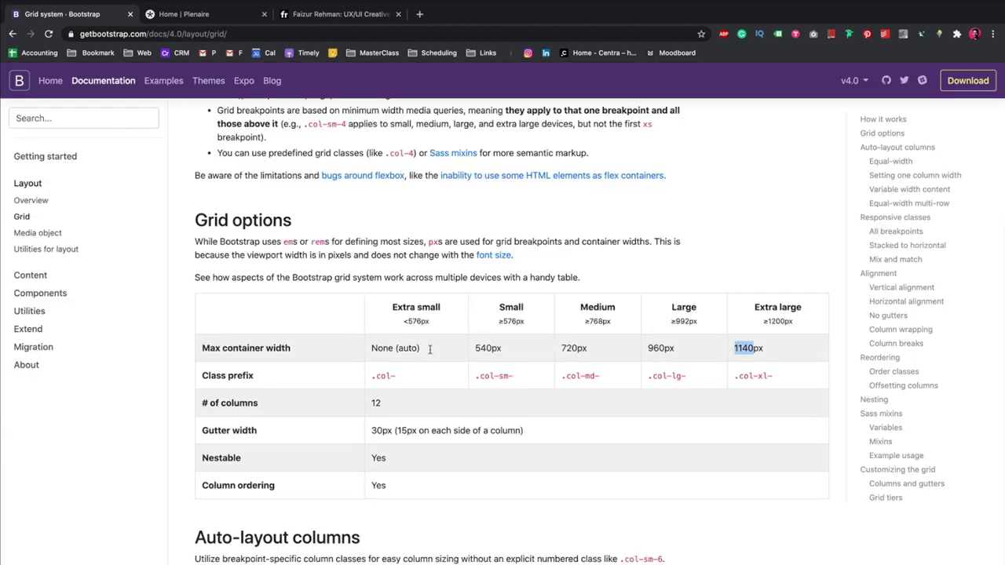
- Browse the Plenaire homepage sections, then switch to the faizur.com portfolio tab
left_click(200, 14)
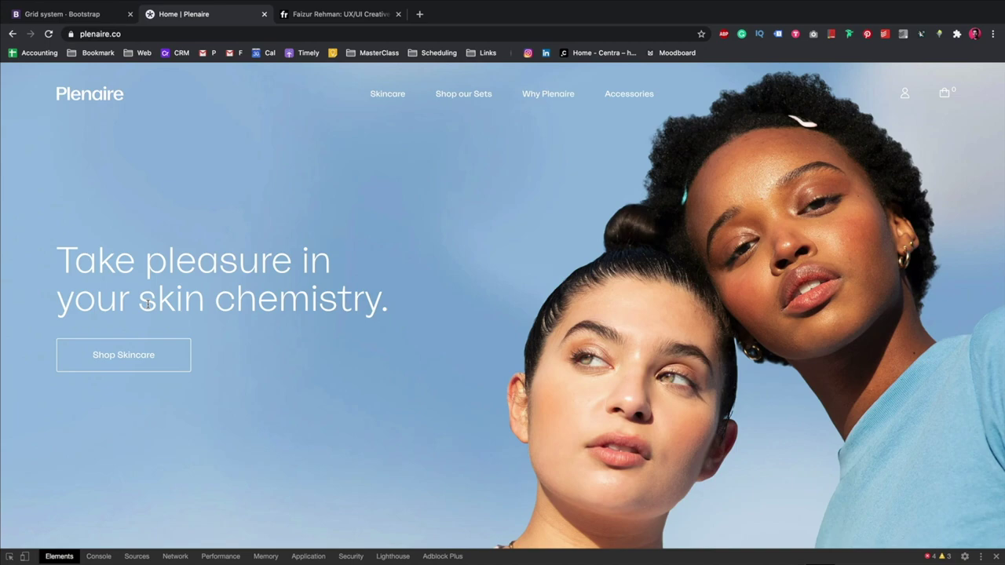
scroll(302, 392, "down", 10)
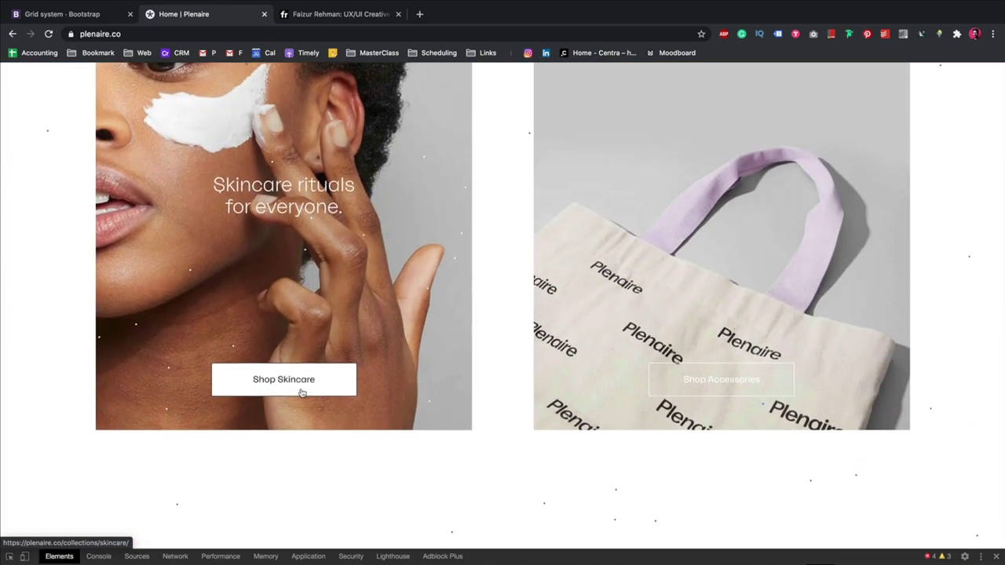
scroll(302, 392, "down", 15)
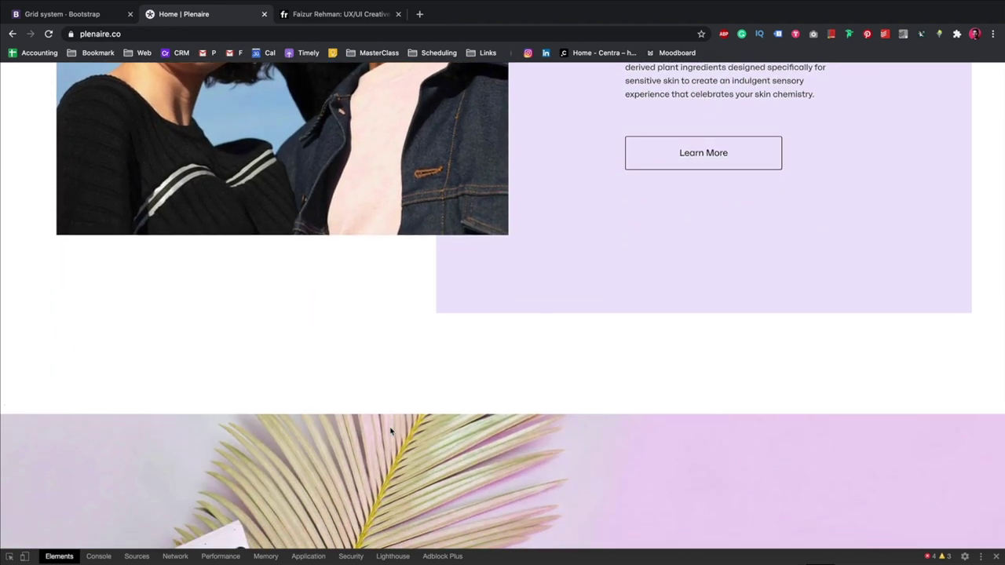
left_click(345, 11)
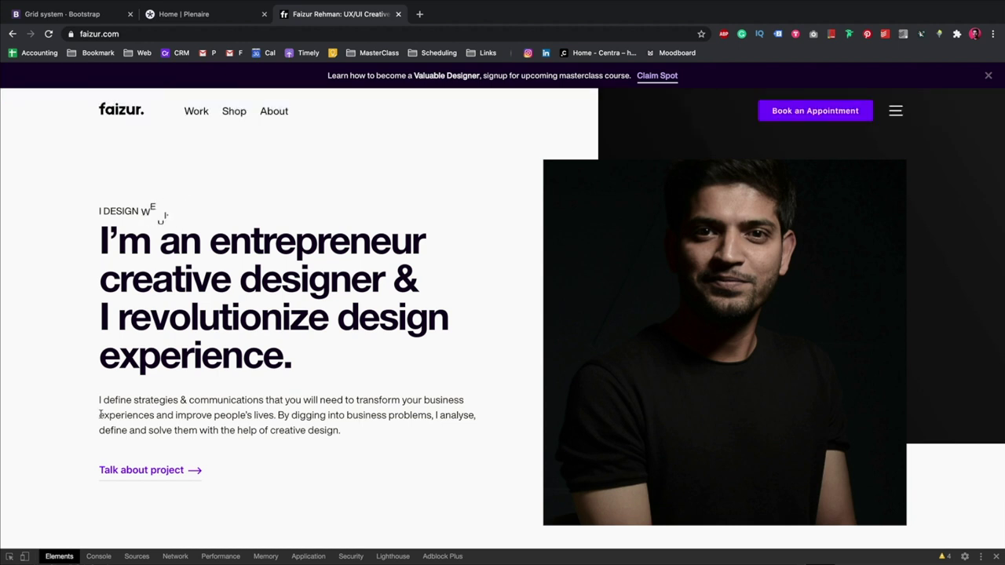
- Scroll through the faizur.com portfolio projects and back up to the hero headline
scroll(100, 417, "down", 5)
scroll(100, 418, "down", 3)
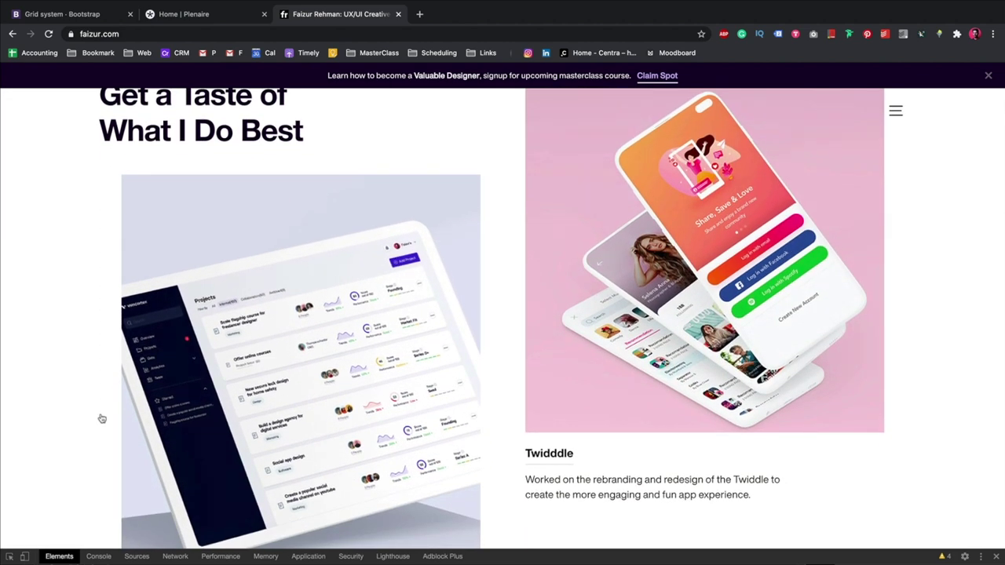
scroll(101, 418, "down", 7)
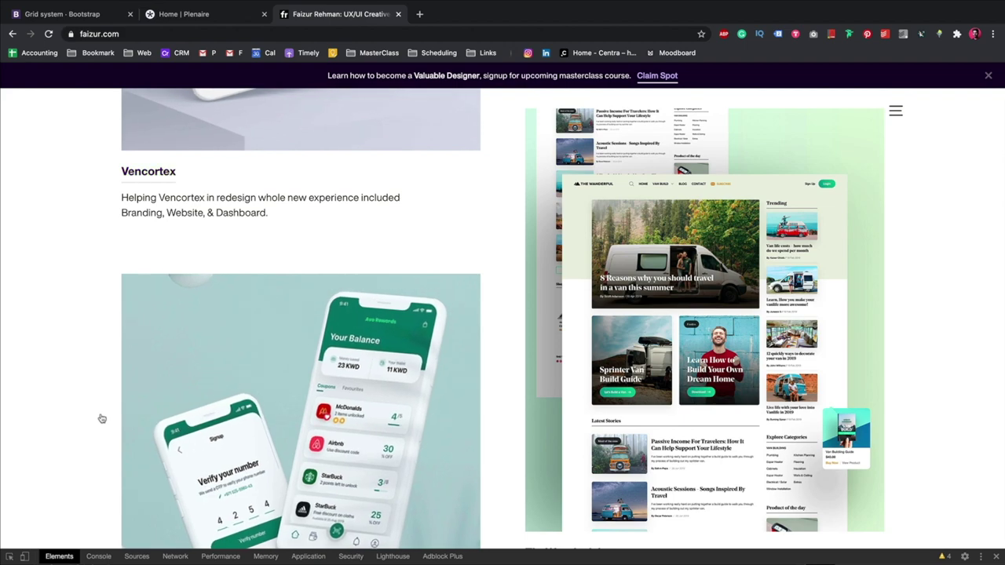
scroll(102, 418, "up", 10)
scroll(102, 418, "up", 10)
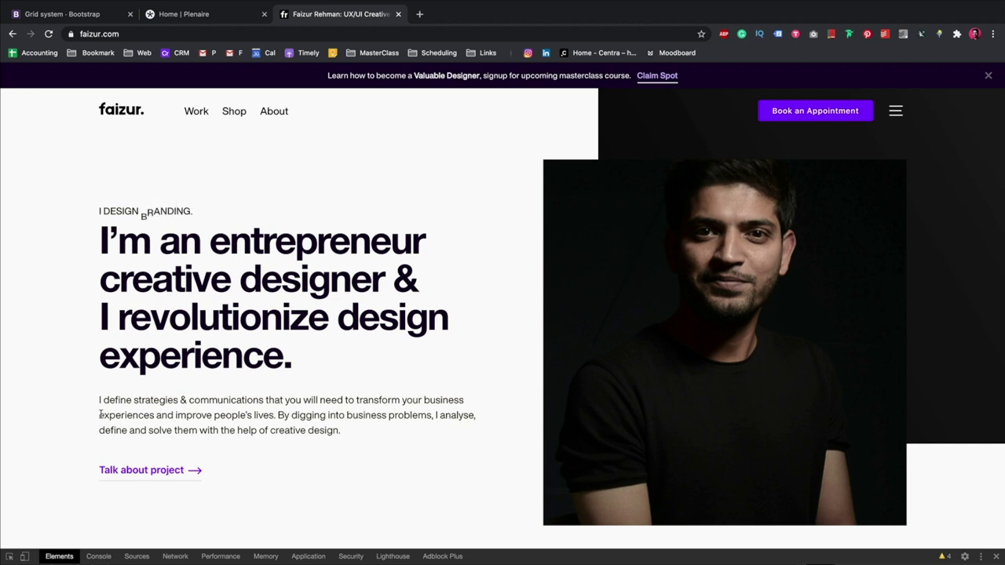
- Back in the Website Grid file, frame the top-left of the 1440×1080 Bootstrap - 4 Grid frame
key("super+Tab")
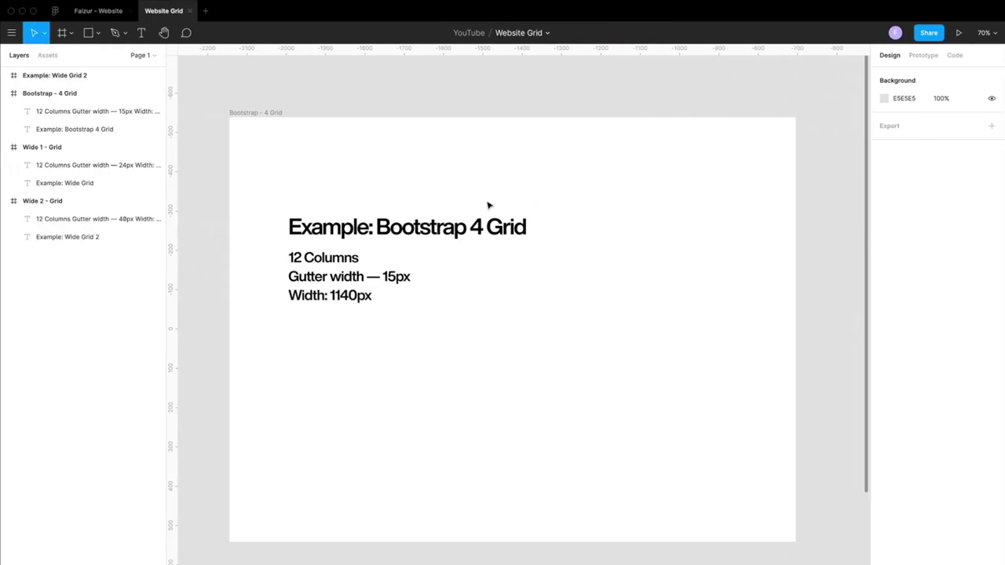
left_click(240, 116)
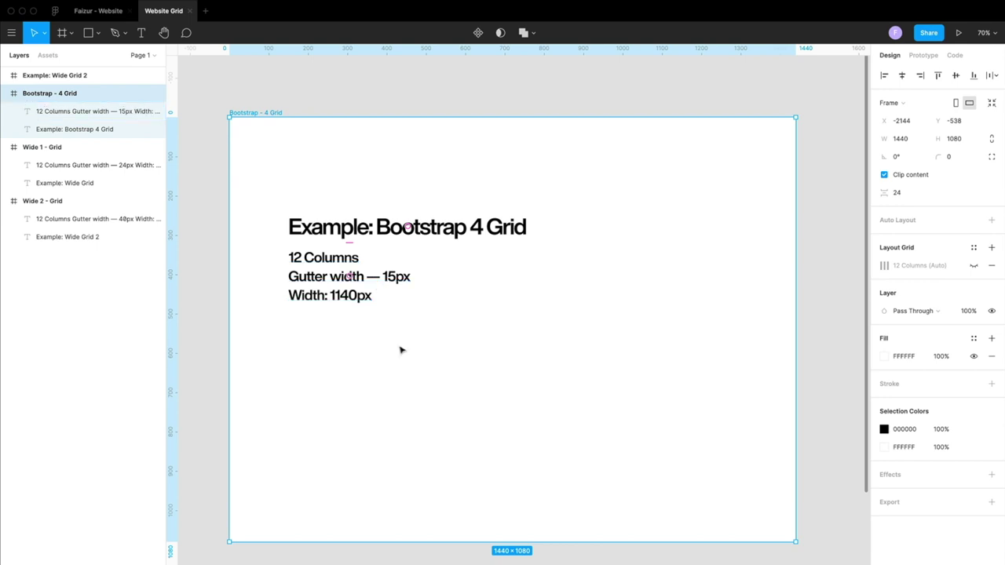
scroll(330, 299, "up", 5)
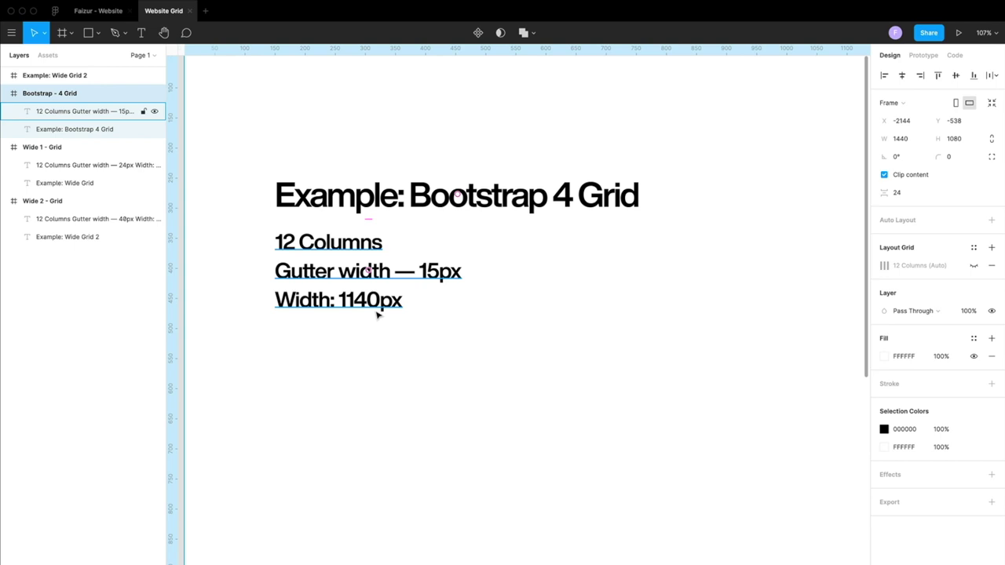
scroll(377, 314, "down", 5)
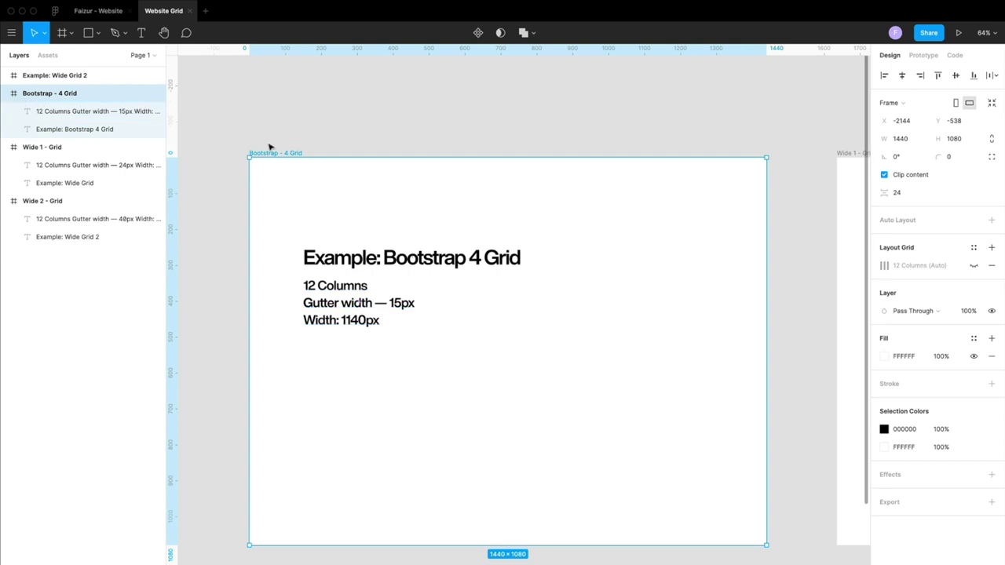
scroll(269, 148, "up", 3)
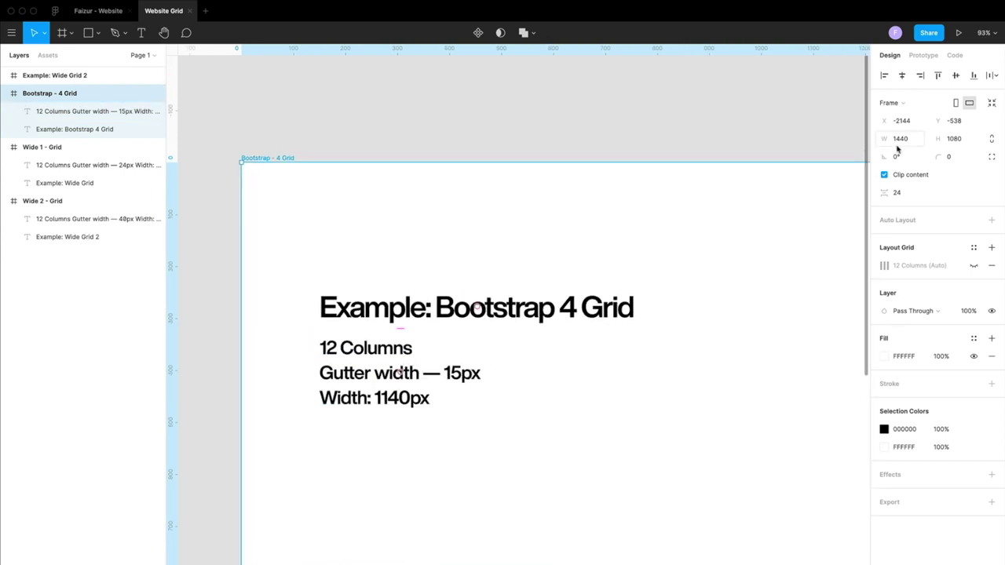
scroll(620, 141, "right", 2)
scroll(620, 141, "down", 2)
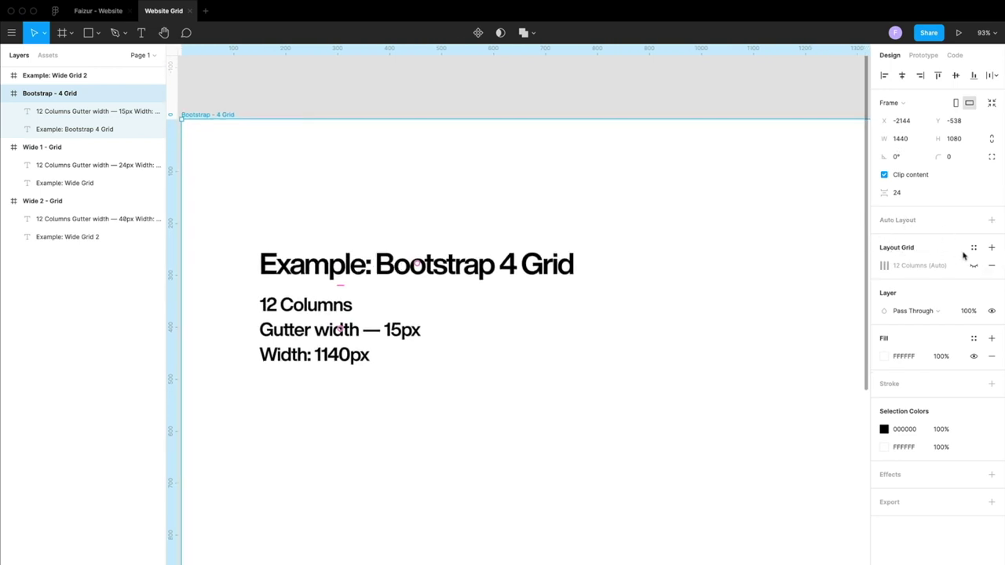
- Add a layout grid to Bootstrap - 4 Grid and make it a 12-column grid
left_click(991, 248)
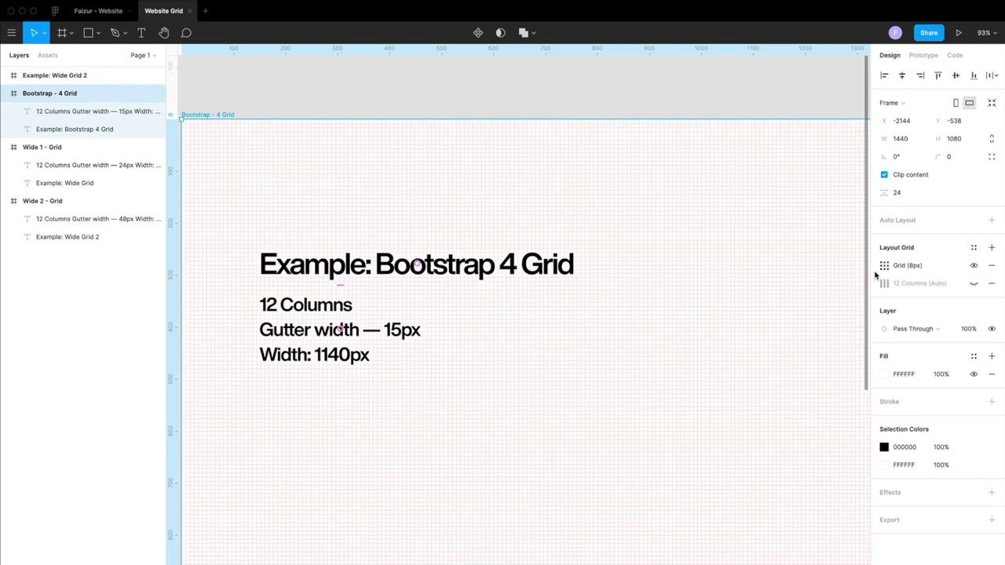
left_click(882, 266)
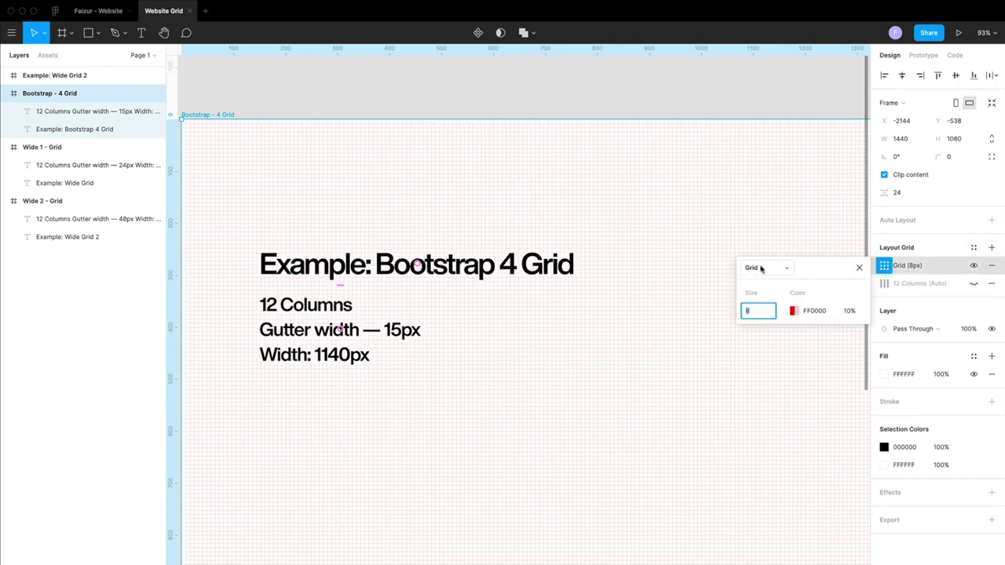
left_click(757, 268)
left_click(763, 268)
left_click(767, 281)
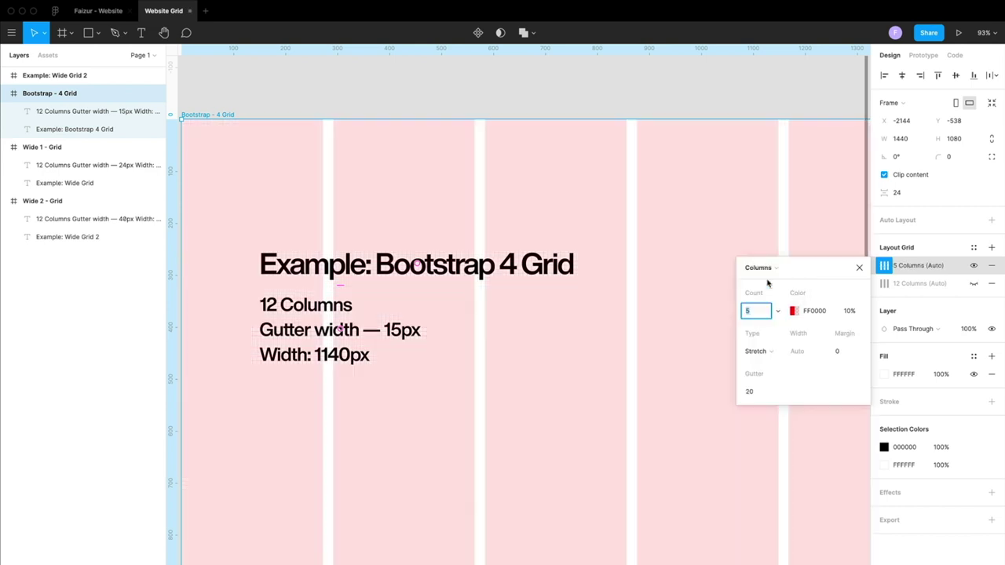
scroll(634, 264, "down", 5)
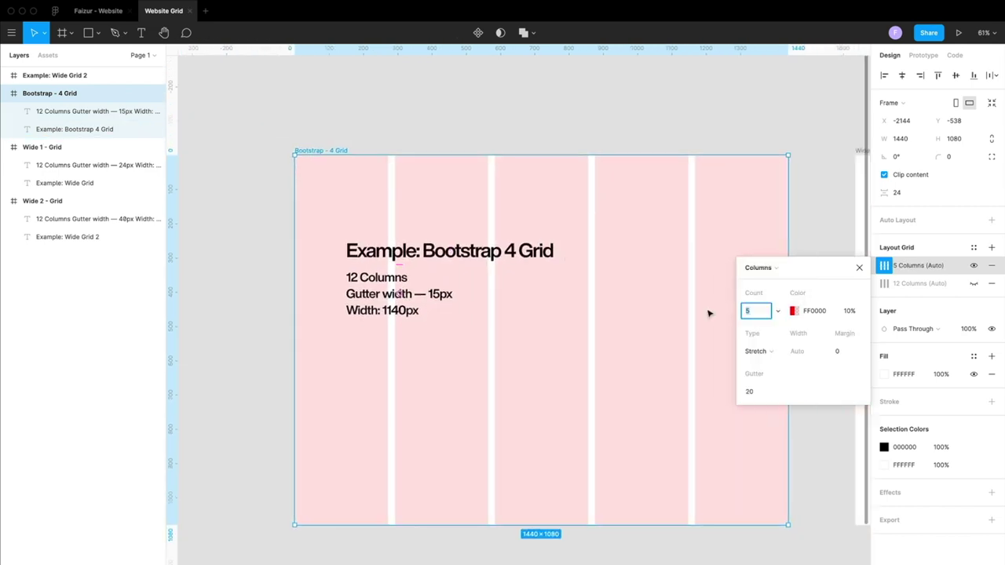
type("12")
key("Return")
scroll(493, 339, "up", 3)
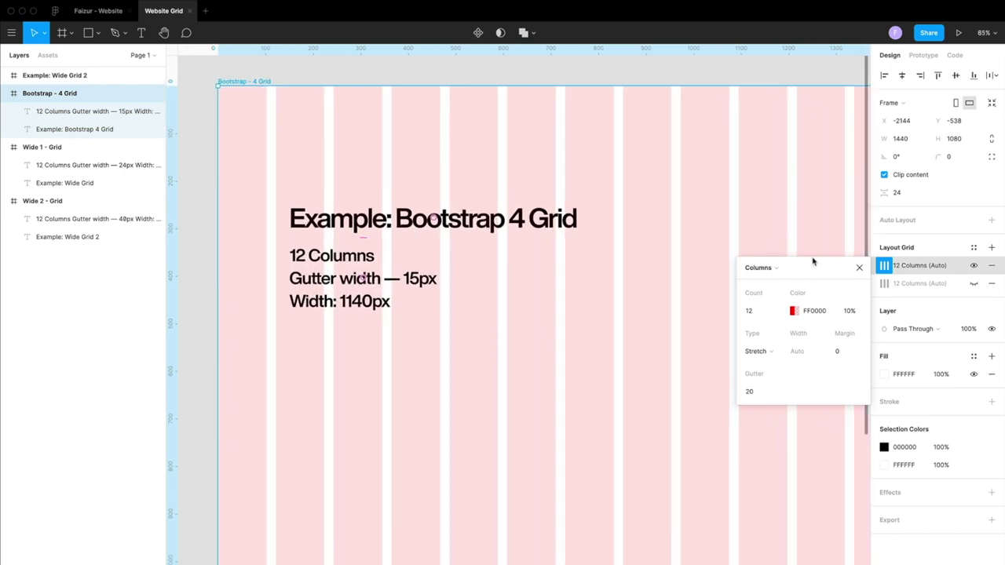
- Calculate 1440 − 1140 = 300, then 300 / 2 = 150 for the side margin
key("super+space")
type("1440")
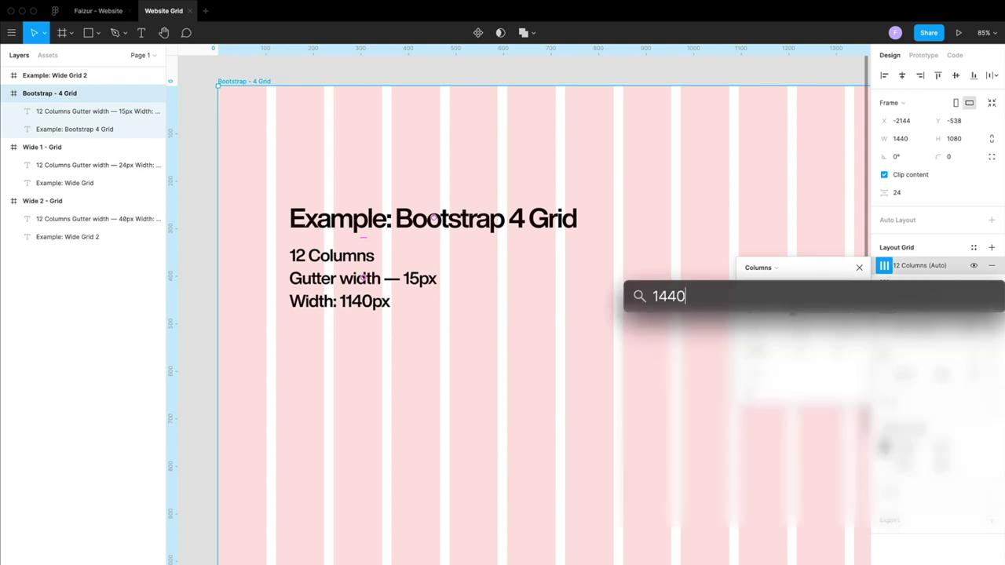
left_click_drag(748, 297, 510, 323)
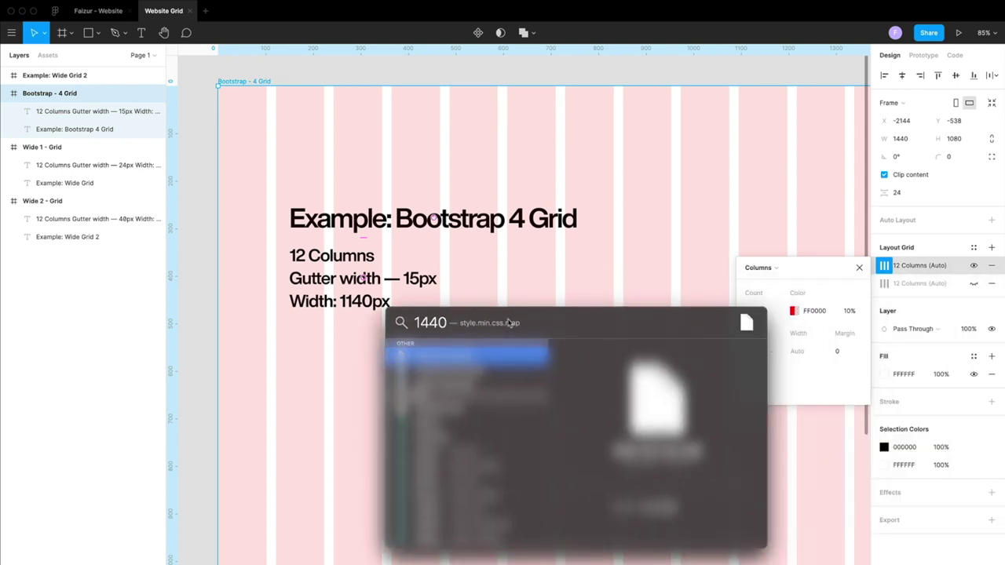
type("-")
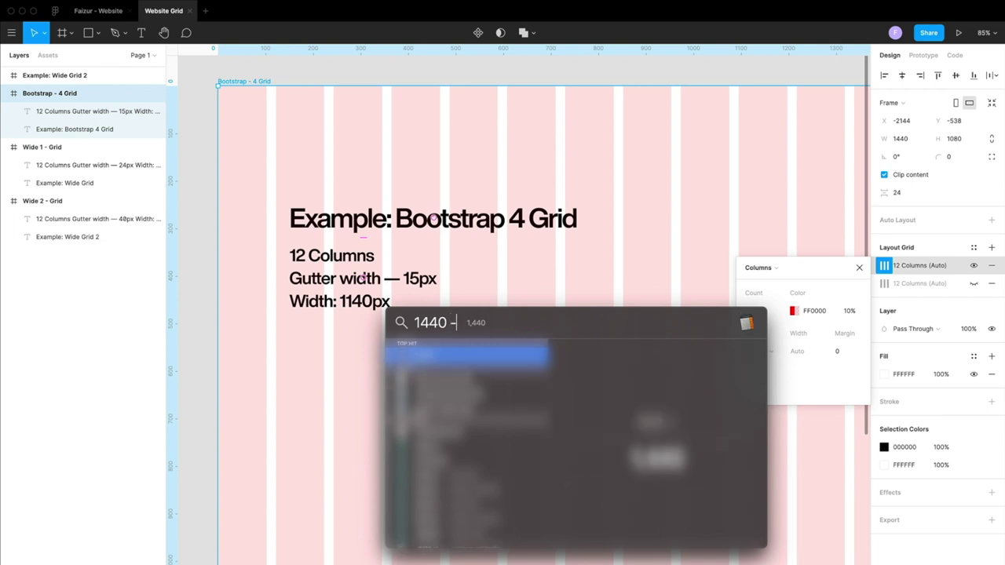
type(" 11")
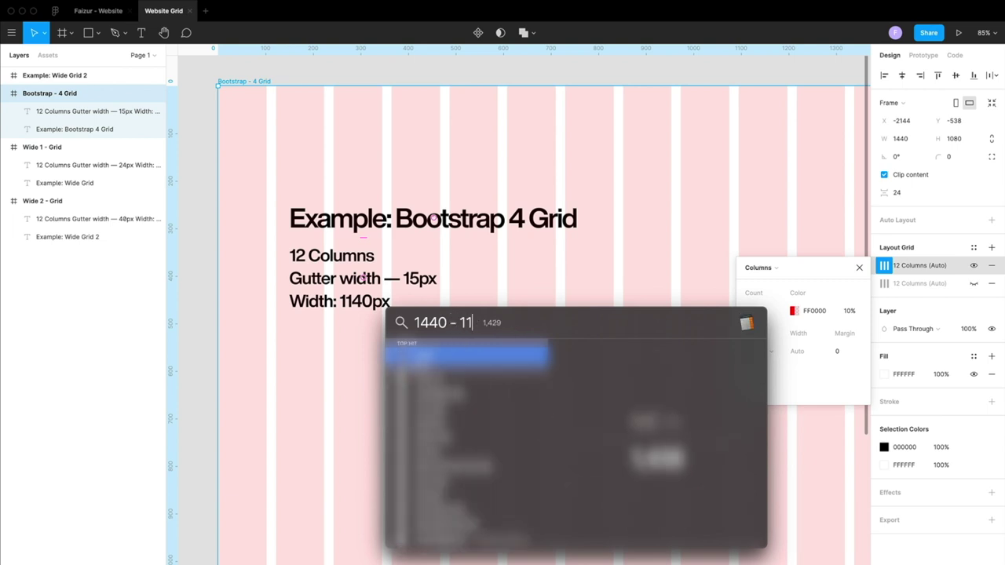
type("40")
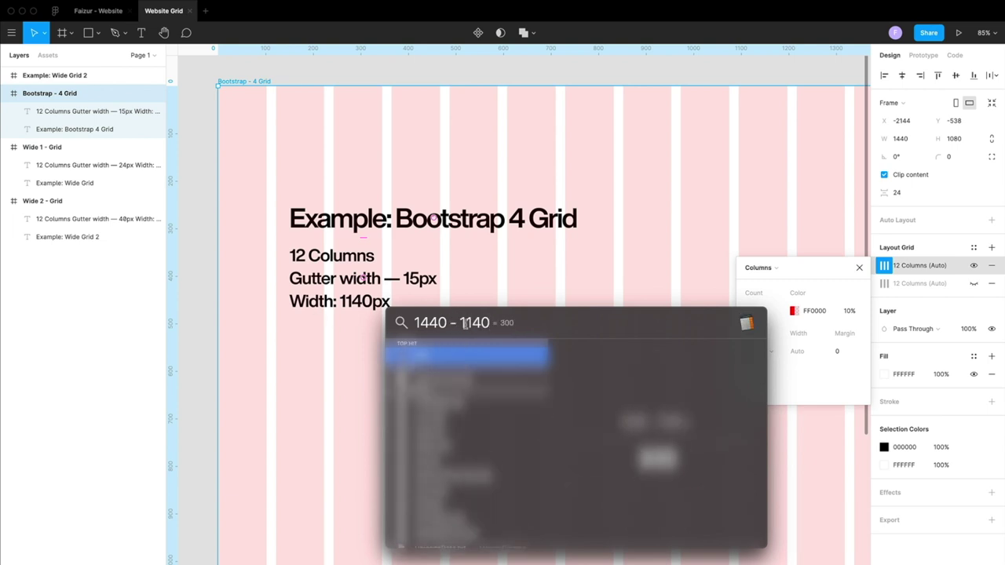
key("super+a")
type("300 / 2")
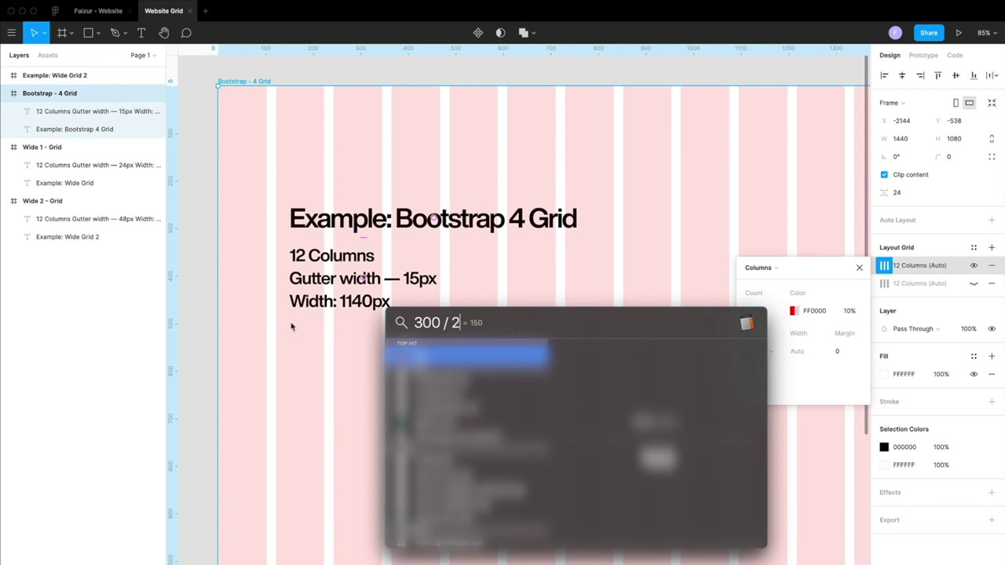
- Set the column grid's margin to 150 and its gutter to 15
left_click(233, 83)
left_click(839, 353)
type("150")
key("Return")
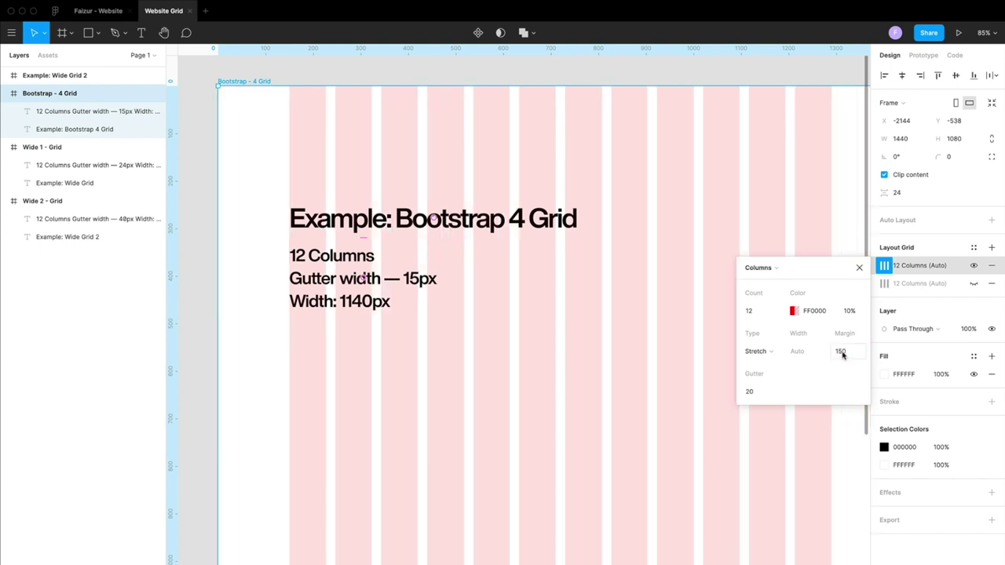
left_click(750, 393)
scroll(419, 359, "up", 5)
type("16")
key("Return")
left_click(753, 392)
type("15")
key("Return")
- Hide and re-show the column grid to compare the frame with and without it
scroll(510, 424, "down", 4)
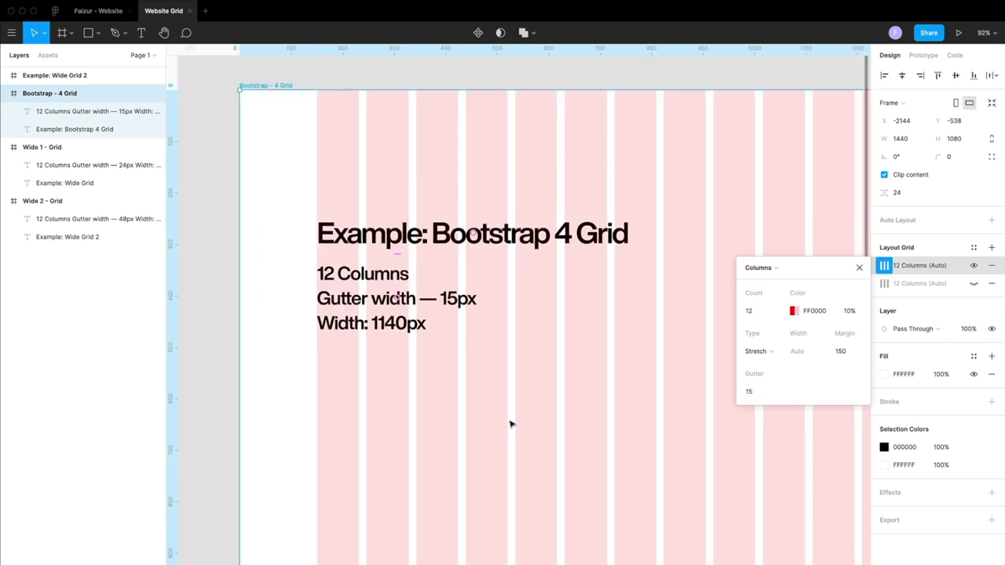
scroll(510, 424, "right", 2)
scroll(511, 424, "down", 1)
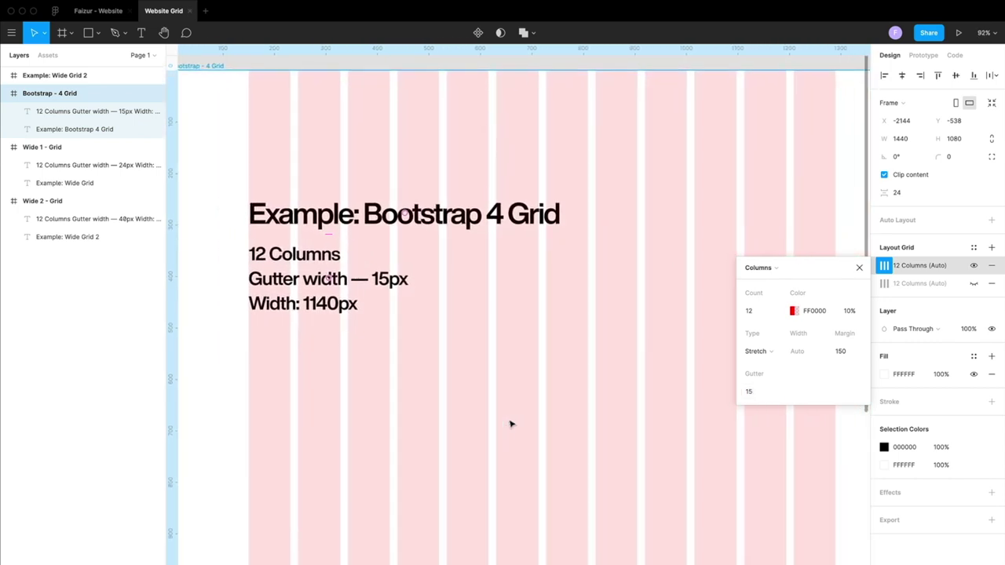
scroll(510, 424, "down", 2)
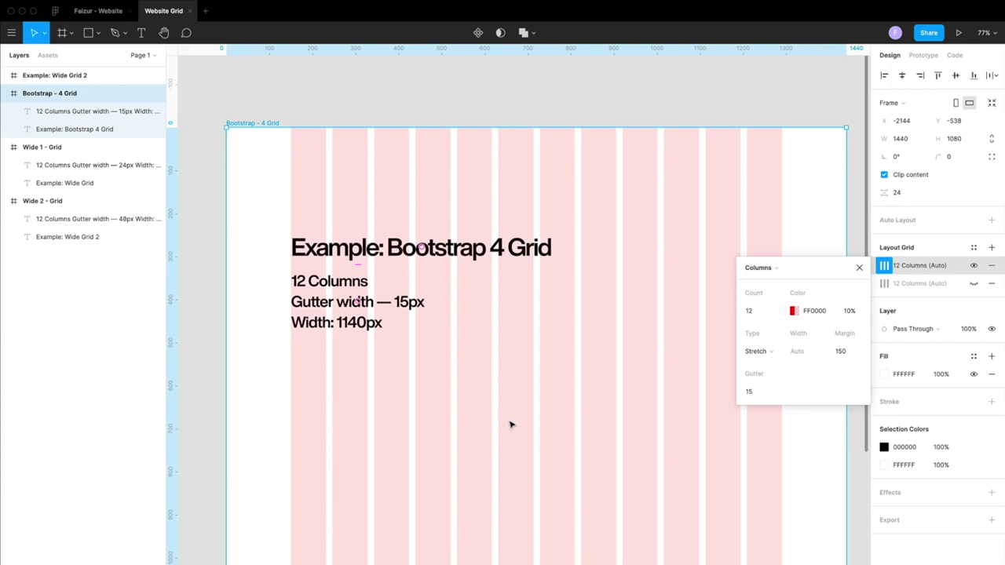
left_click(974, 266)
left_click(974, 267)
- Lower the Bootstrap grid's column fill to 5% opacity and pan over to Wide 1 - Grid
left_click(848, 312)
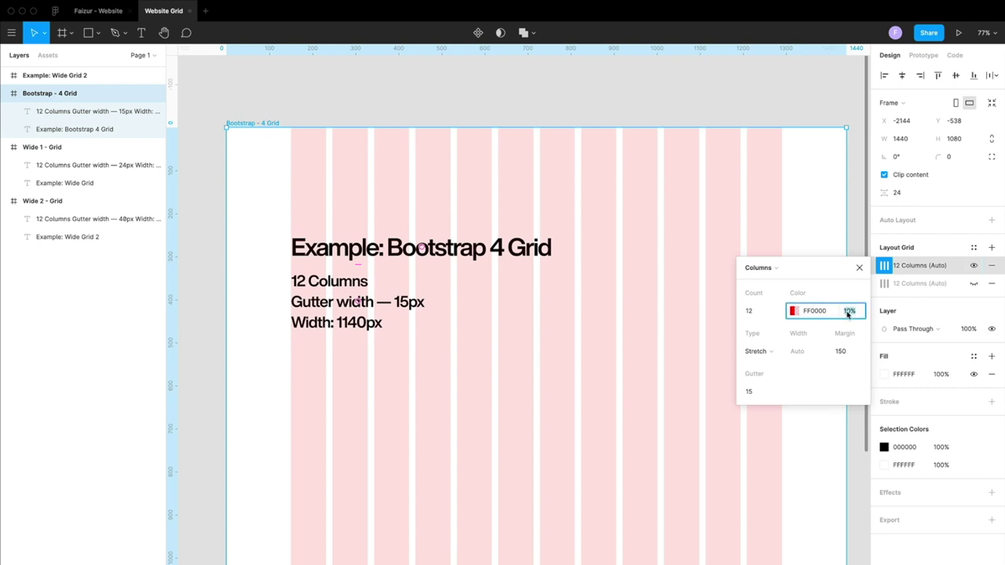
type("5")
key("Return")
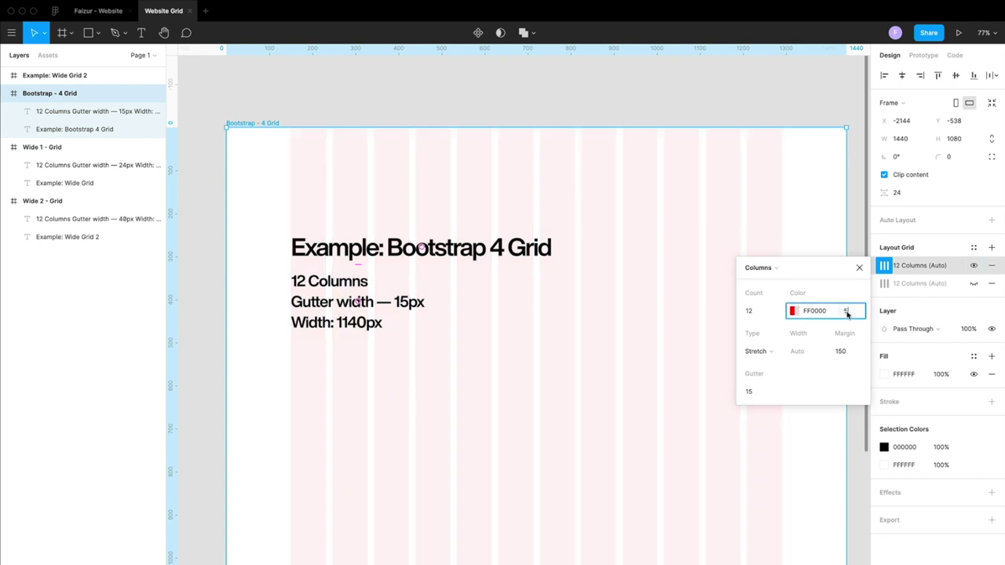
left_click(793, 311)
left_click(792, 311)
scroll(626, 309, "right", 10)
scroll(625, 308, "right", 4)
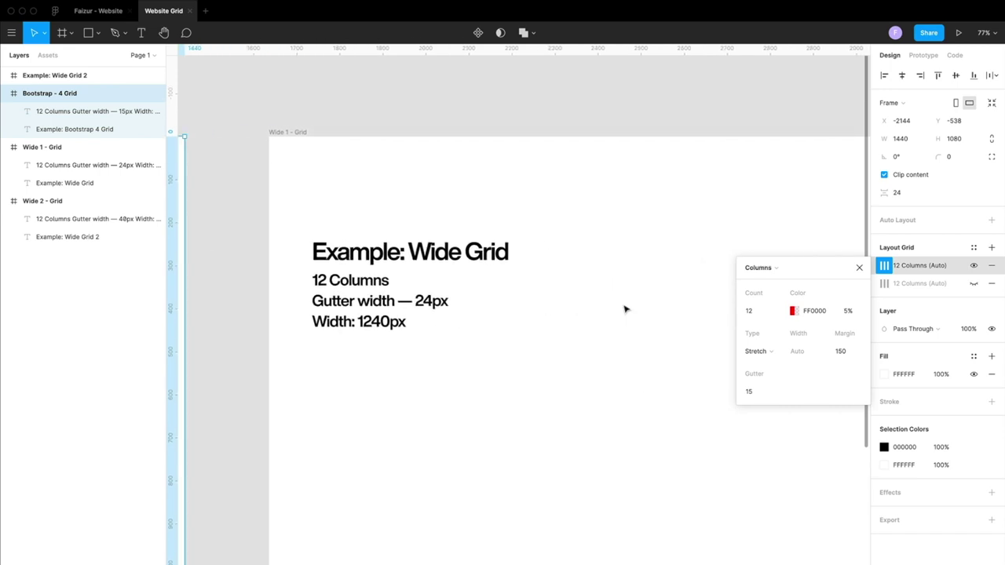
scroll(626, 308, "right", 2)
scroll(625, 308, "down", 1)
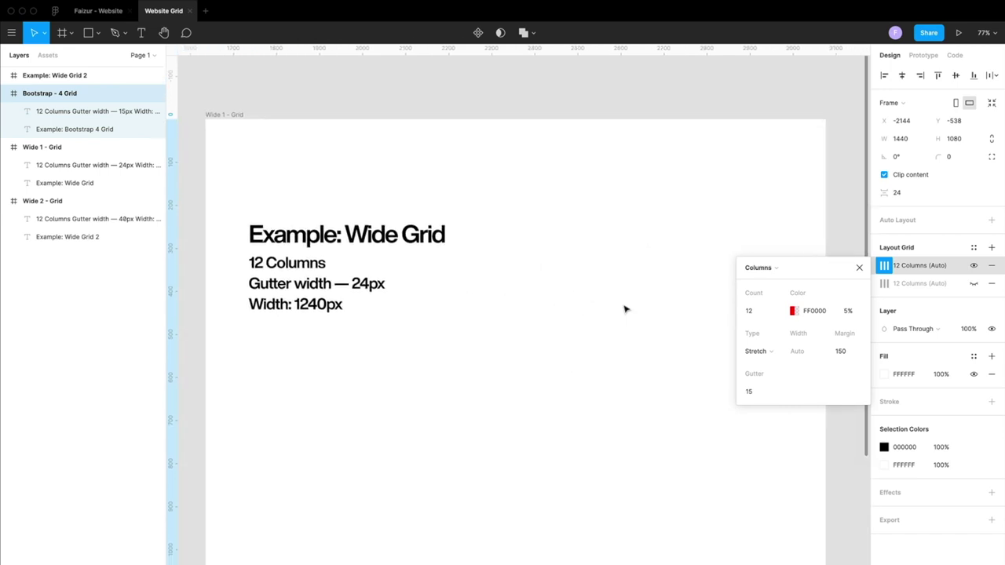
- Add a columns-type layout grid to the Wide 1 - Grid frame
left_click(219, 115)
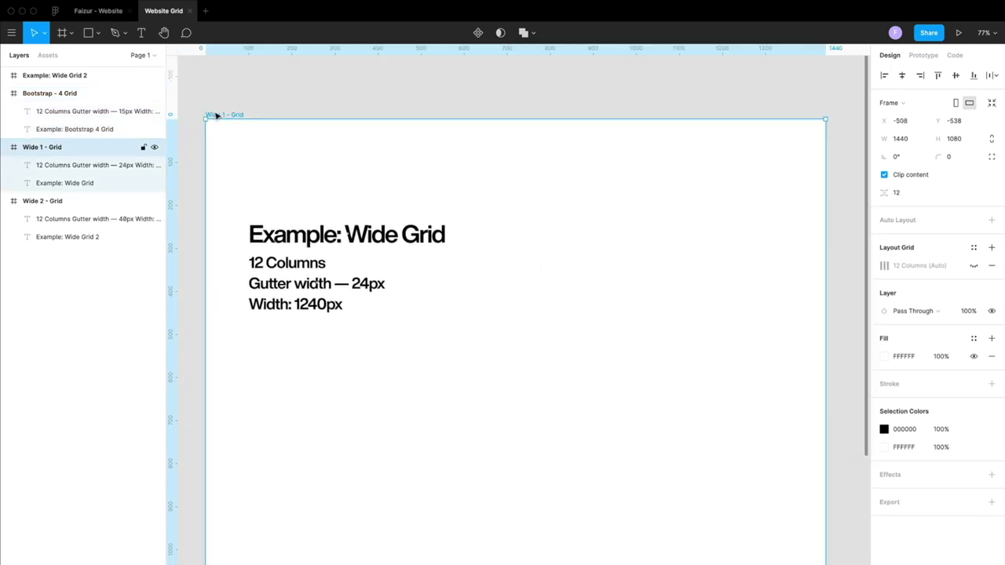
left_click(992, 248)
left_click(884, 265)
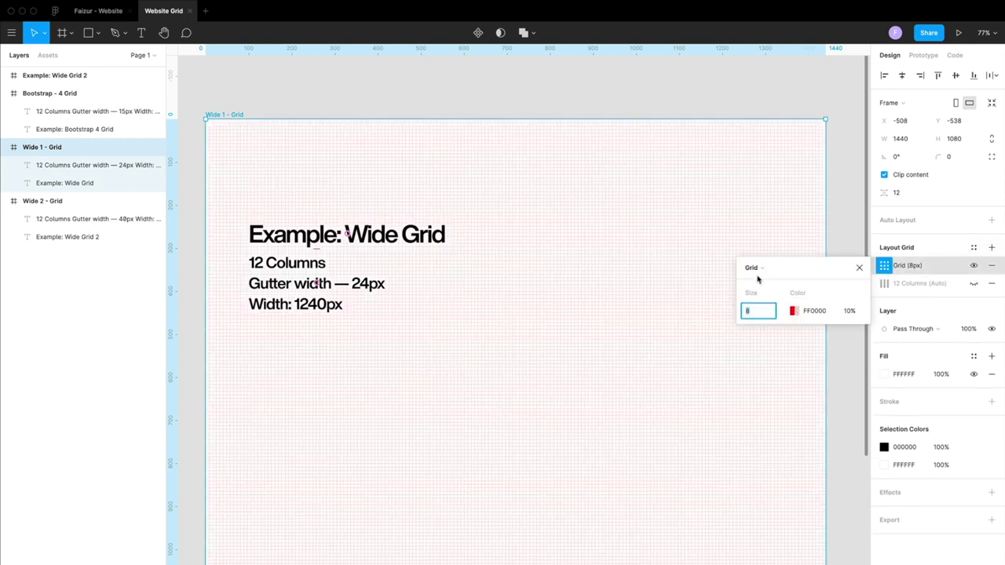
left_click(756, 268)
left_click(765, 283)
- Set the Wide 1 columns to 12 count, 100 margin and 24 gutter
left_click(750, 311)
type("12")
key("Tab")
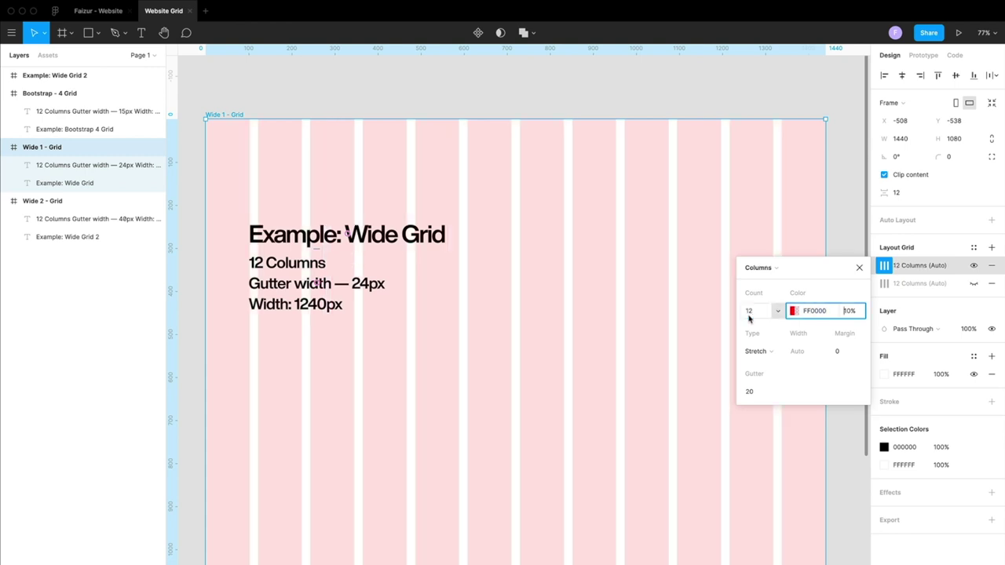
key("Tab")
key("Tab")
key("Tab")
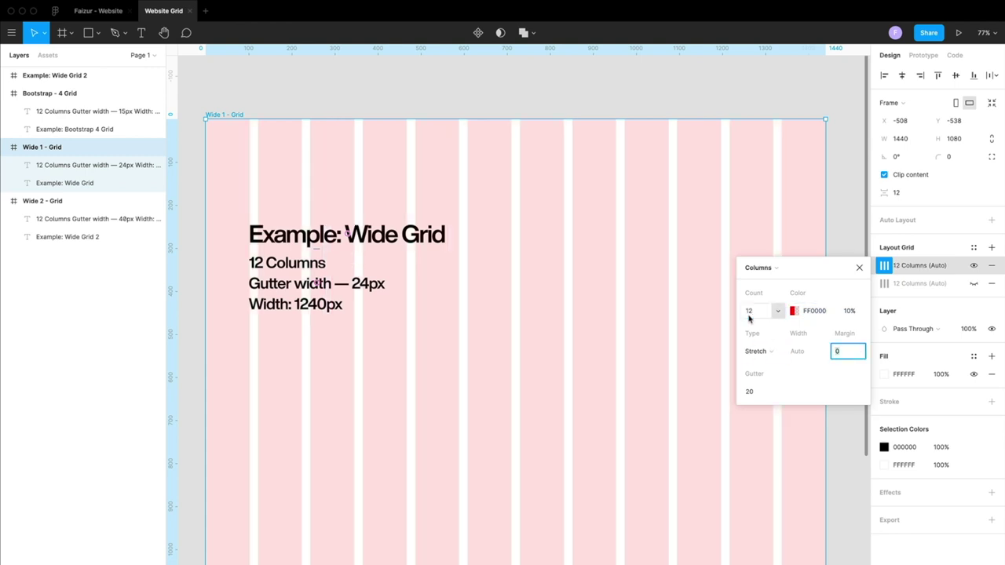
type("100")
key("Tab")
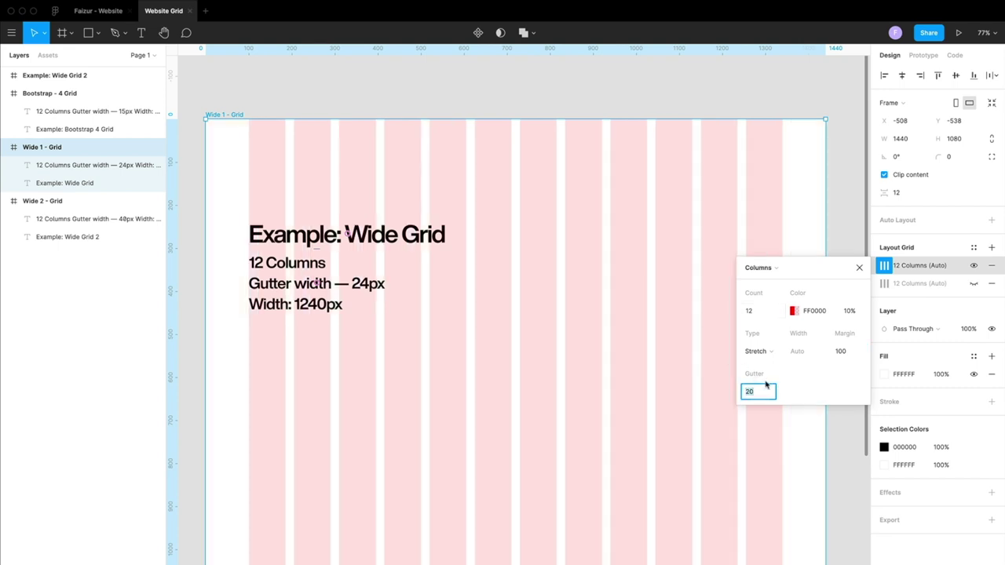
type("24")
key("Return")
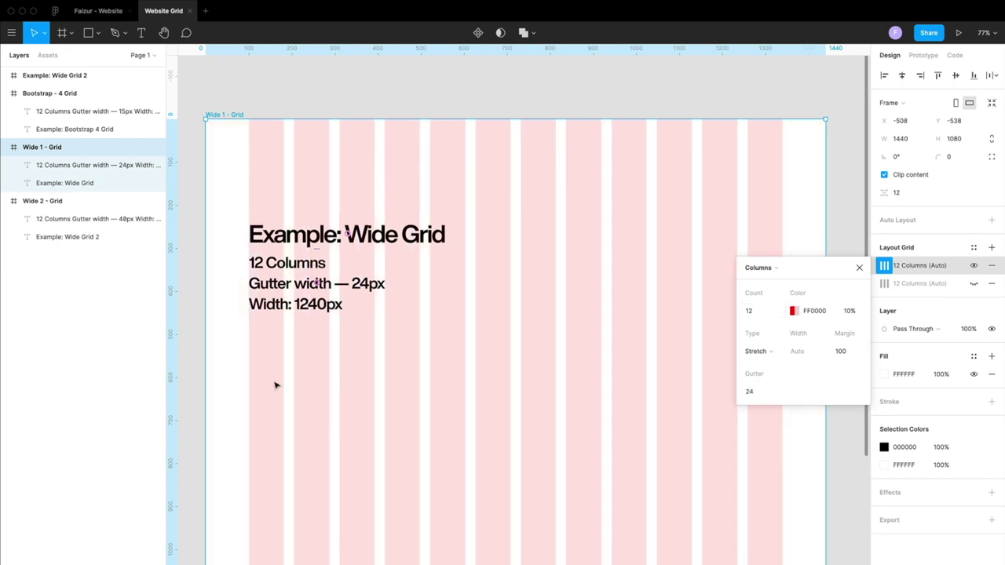
- Zoom and pan the canvas over to the Wide 2 - Grid frame
scroll(269, 366, "up", 5)
scroll(268, 365, "up", 1)
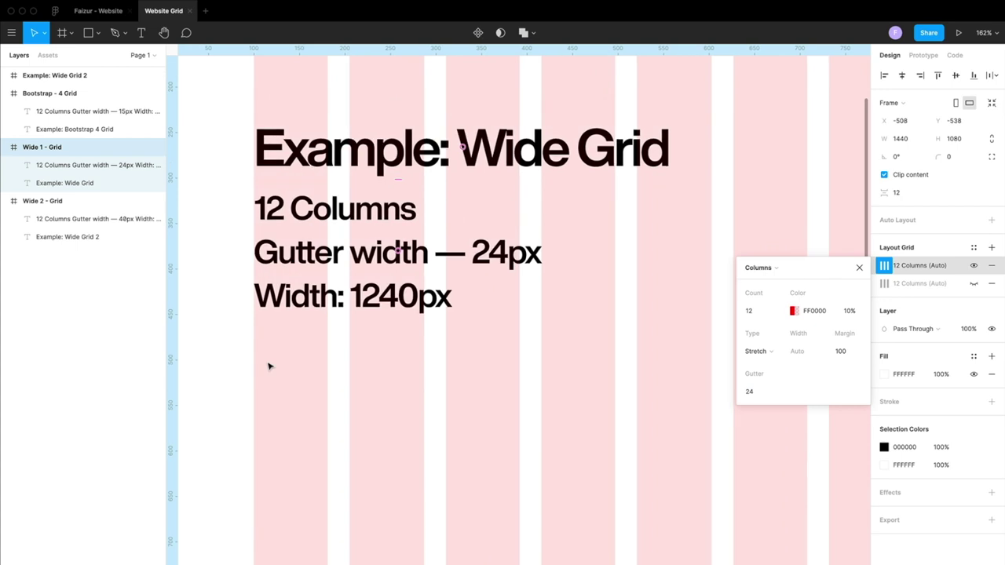
scroll(268, 366, "down", 5)
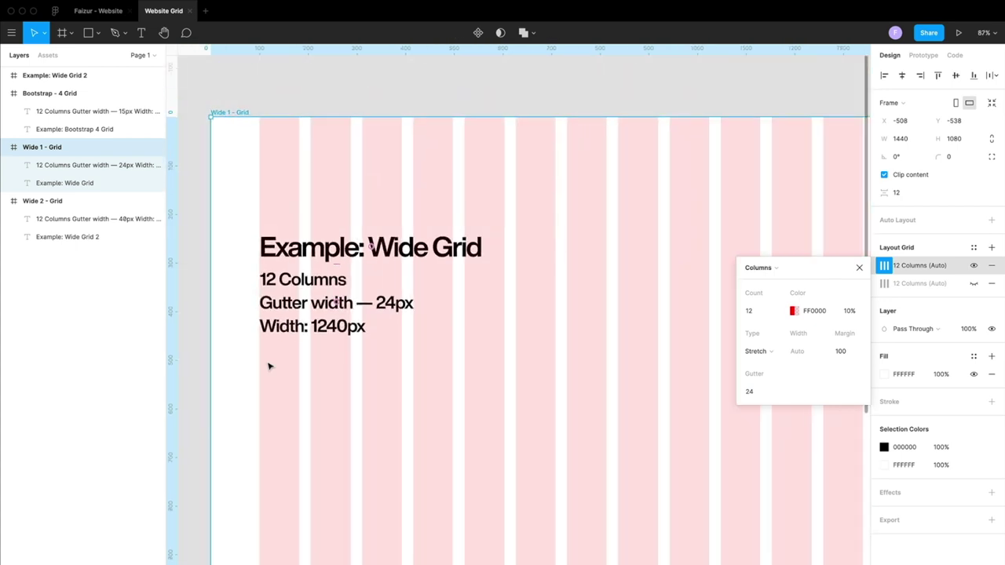
scroll(330, 394, "down", 5)
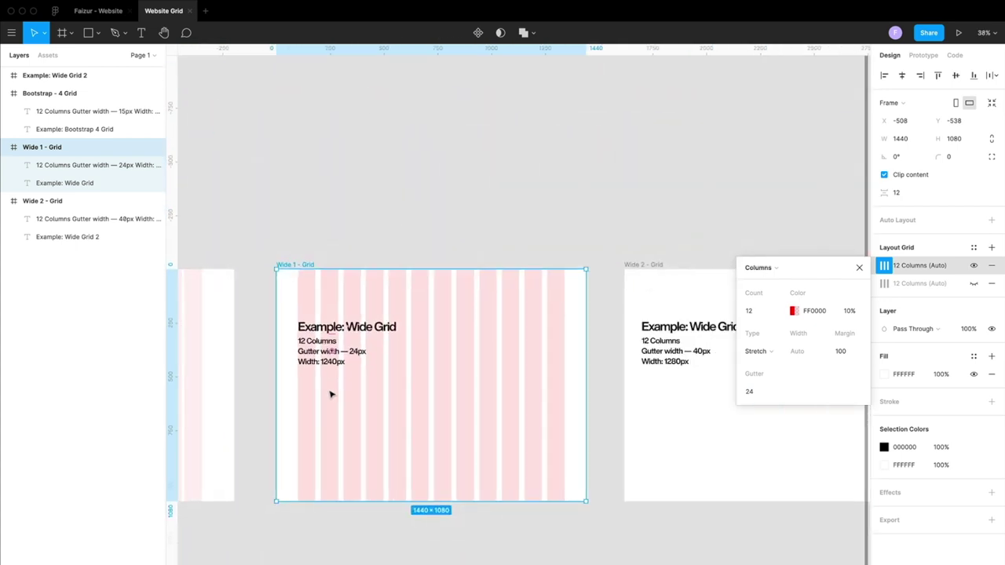
scroll(332, 395, "right", 5)
scroll(451, 401, "right", 2)
scroll(449, 398, "up", 2)
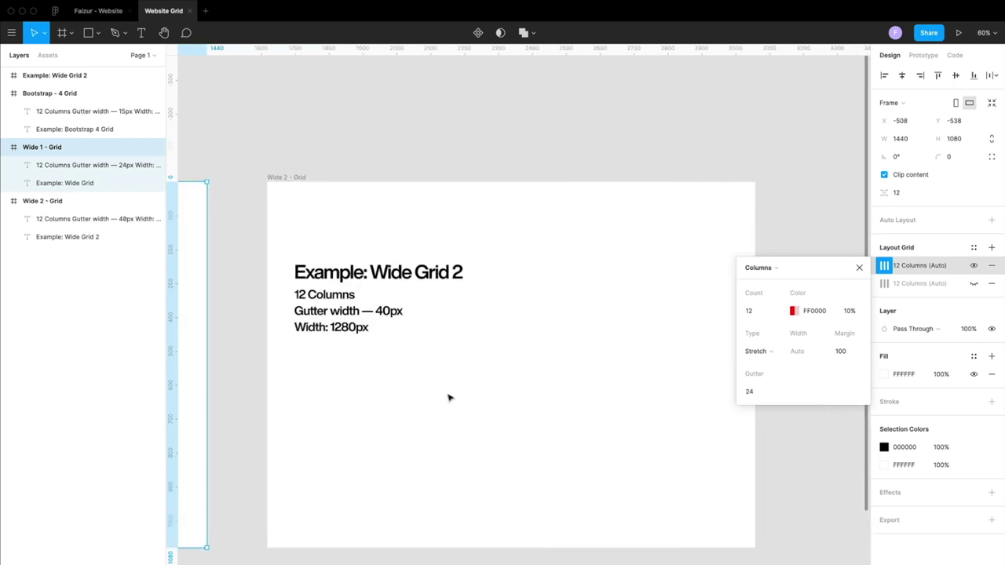
scroll(449, 398, "up", 2)
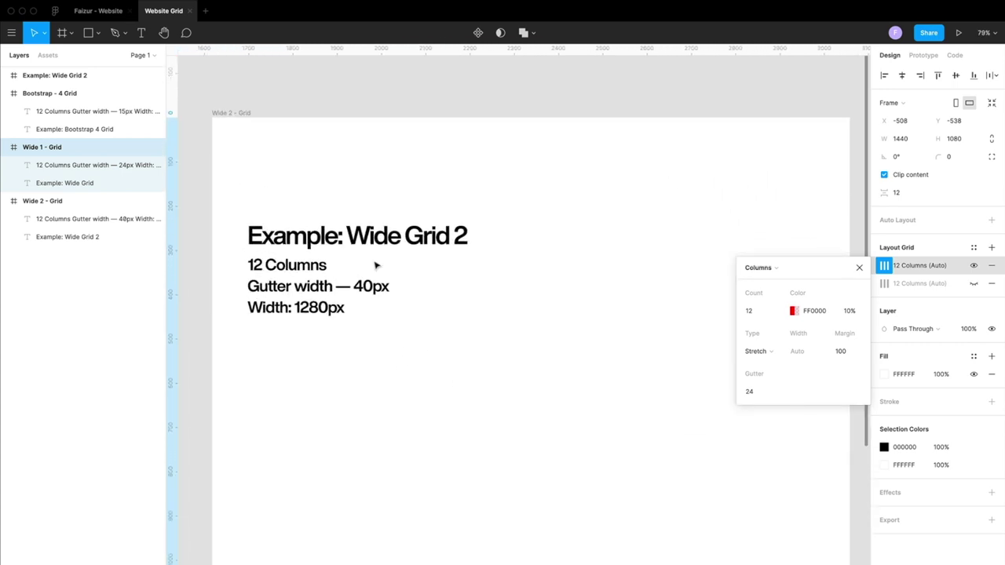
- Show the Wide 2 - Grid frame's 12-column grid (40 gutter, 80 margin, red 6%) and review its column settings
left_click(228, 114)
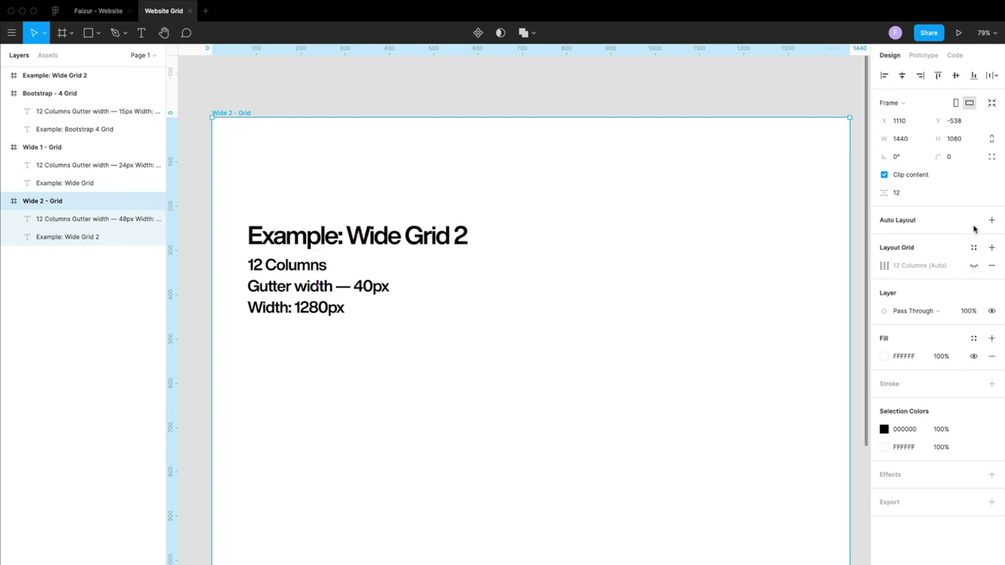
left_click(974, 267)
scroll(329, 402, "right", 2)
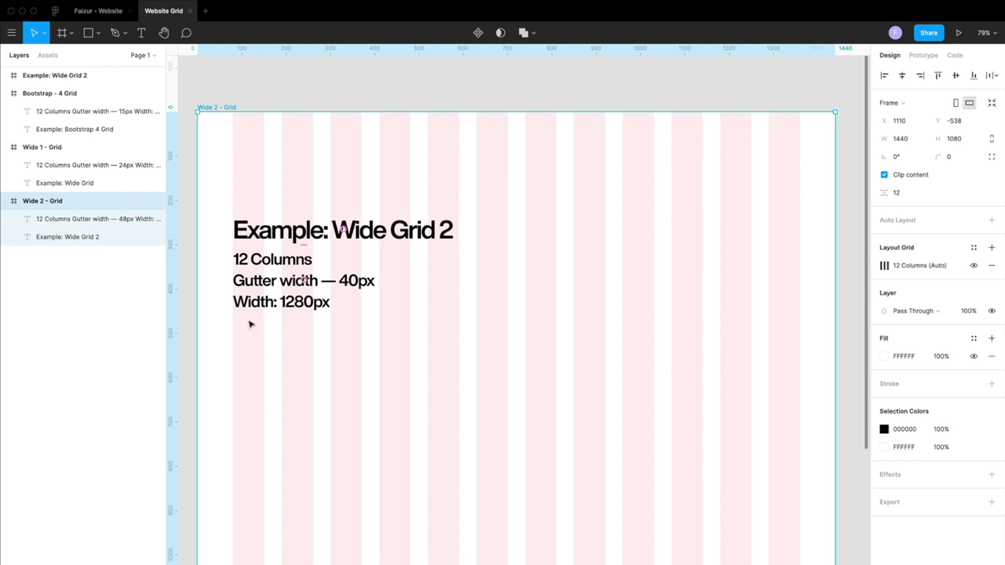
scroll(249, 323, "up", 5)
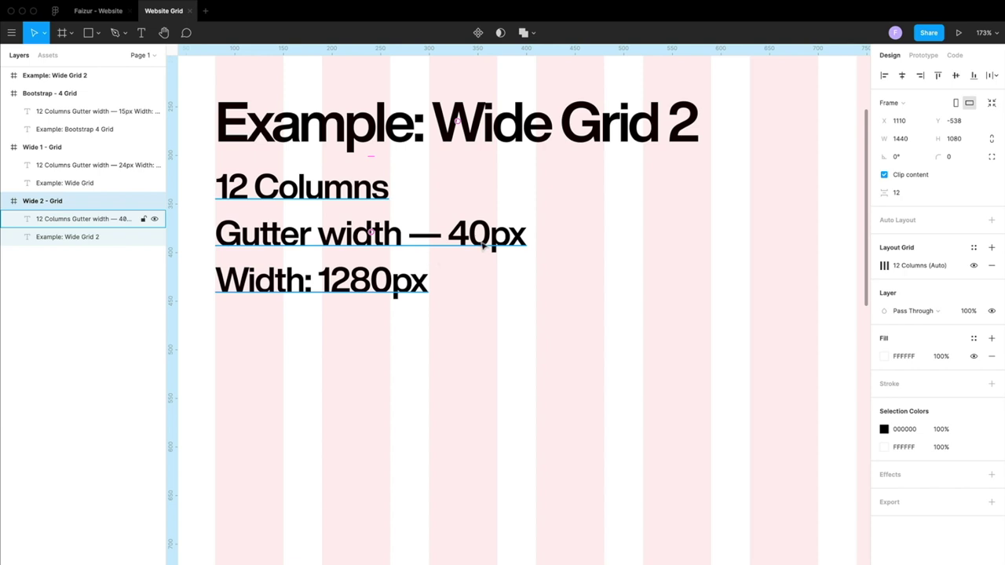
scroll(483, 246, "down", 6)
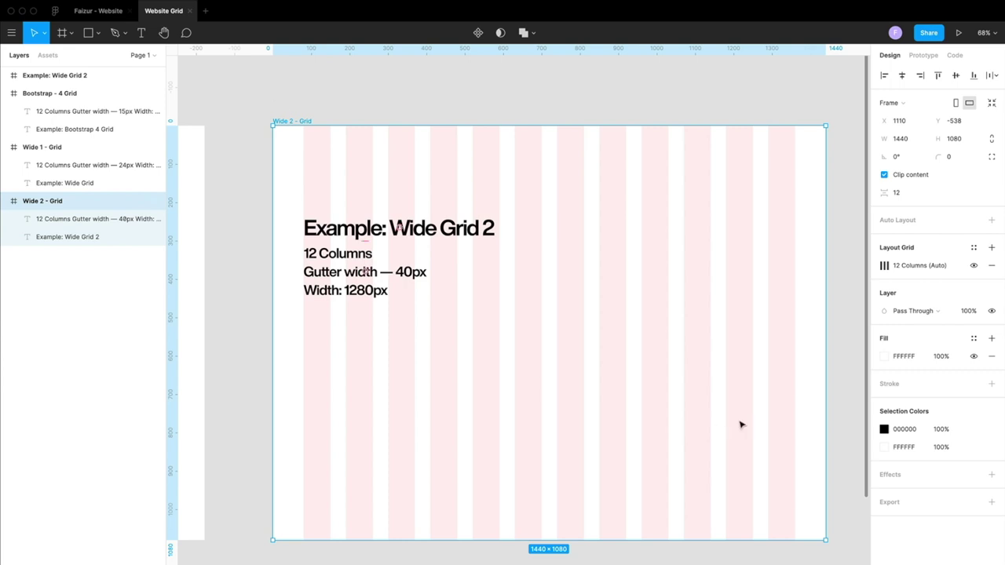
left_click(887, 266)
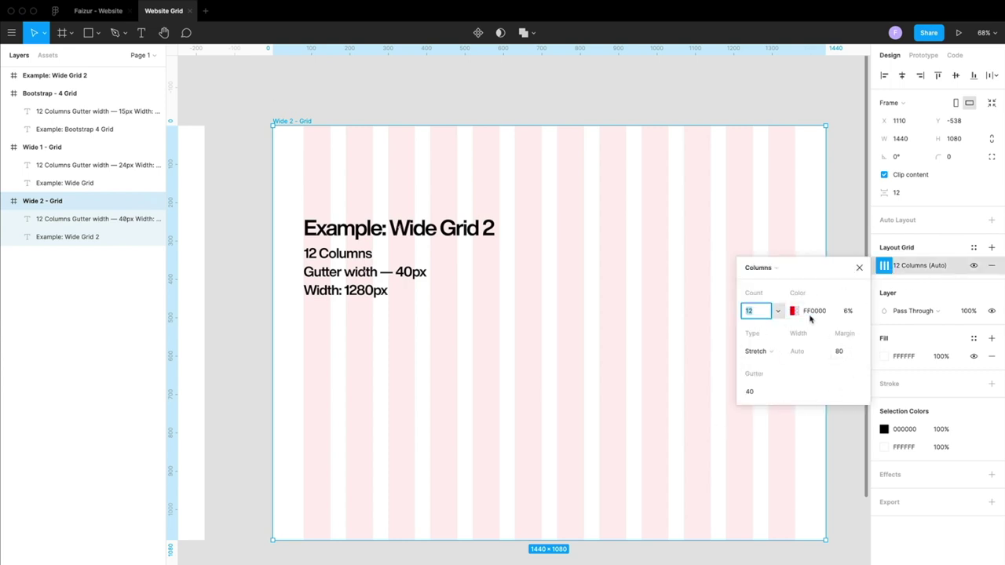
scroll(586, 360, "right", 2)
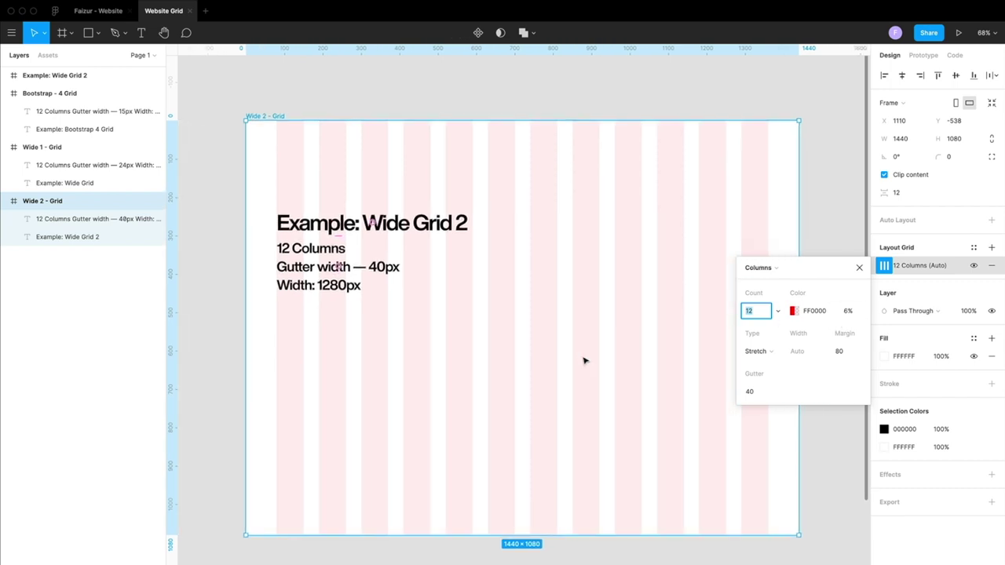
- Move the Example: Wide Grid 2 XPS sample page next to the Wide 2 grid frame
left_click(258, 327)
scroll(320, 337, "down", 3)
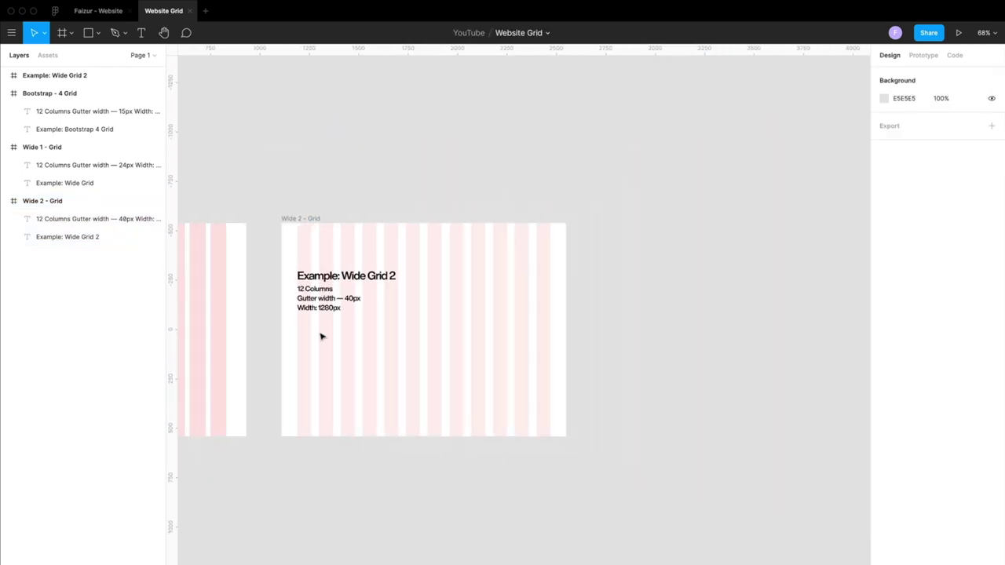
scroll(320, 337, "right", 5)
left_click_drag(744, 226, 433, 224)
scroll(433, 225, "left", 3)
scroll(681, 303, "up", 2)
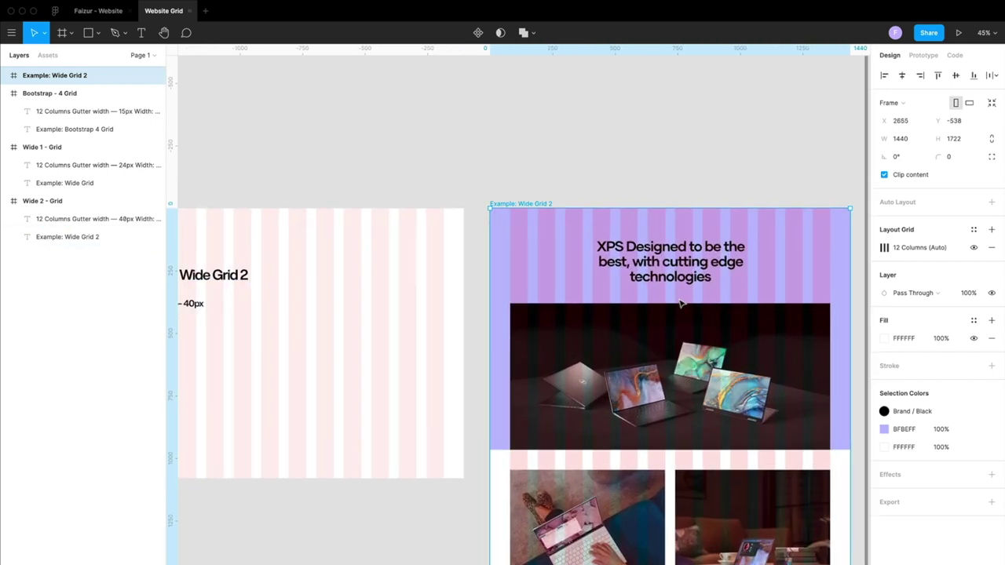
scroll(682, 304, "up", 1)
scroll(681, 303, "right", 3)
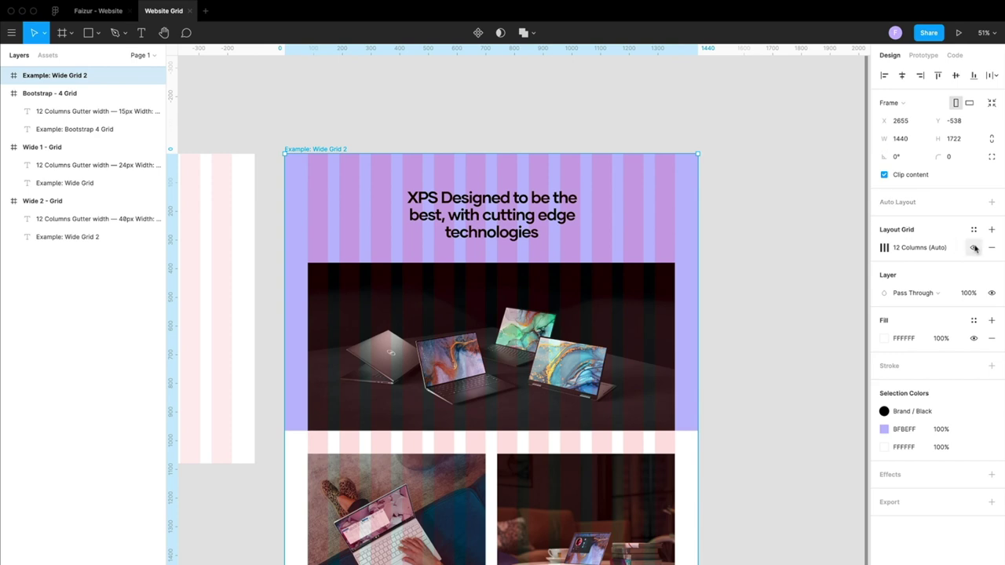
- Toggle the sample page's column grid off and back on to compare the layout
left_click(973, 248)
scroll(790, 359, "down", 3)
scroll(789, 358, "up", 2)
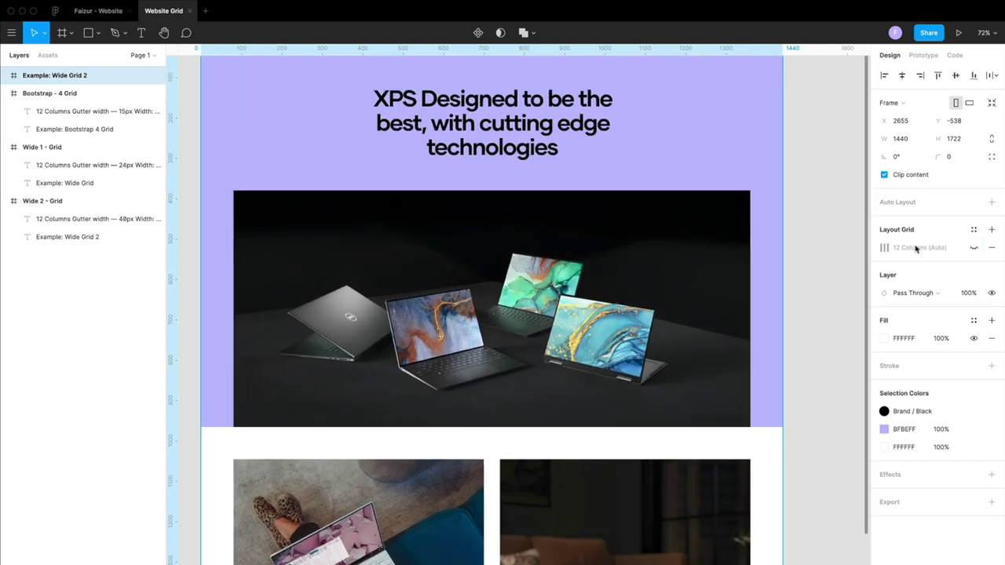
left_click(973, 247)
scroll(724, 348, "up", 3)
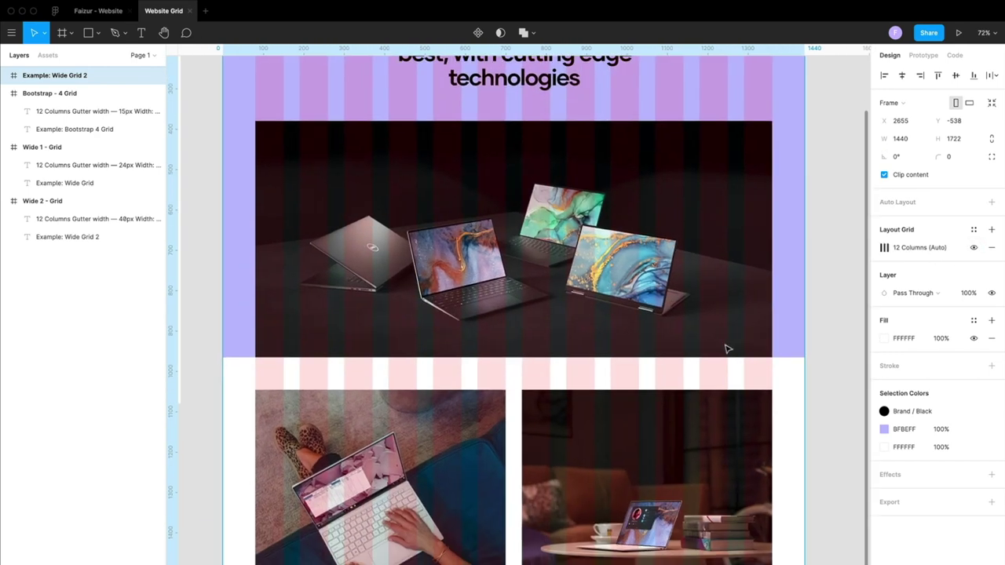
scroll(495, 419, "down", 2)
scroll(407, 376, "up", 3)
- Inspect Rectangle 17 and Rectangle 18: both 620×574, at x 80 and x 740
left_click(407, 377)
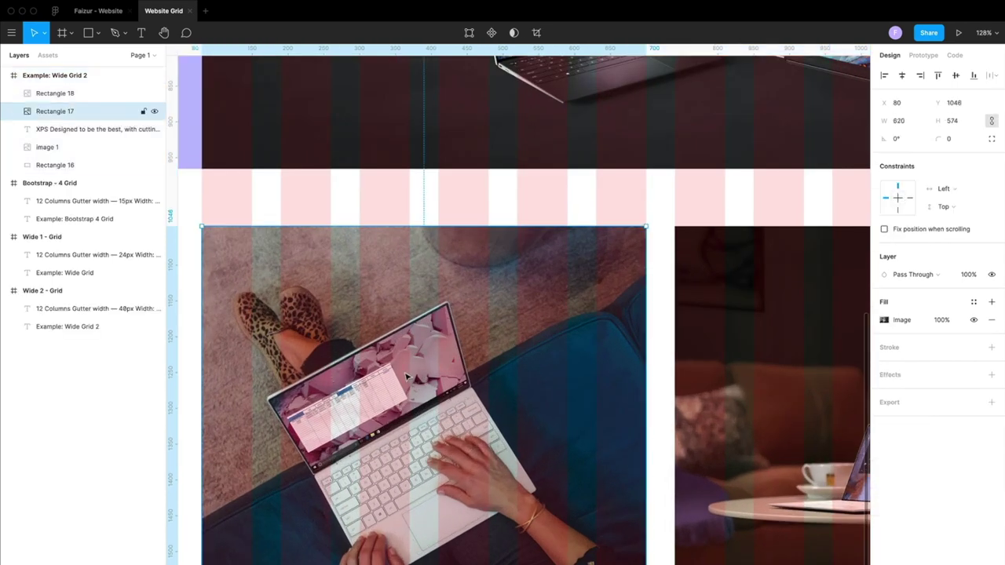
scroll(481, 374, "left", 3)
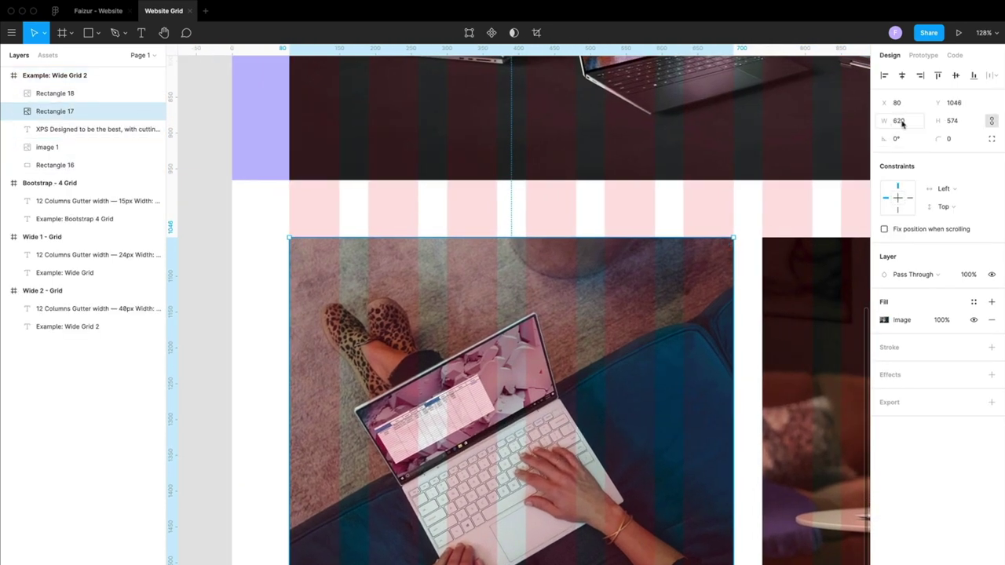
scroll(654, 310, "right", 10)
left_click(656, 308)
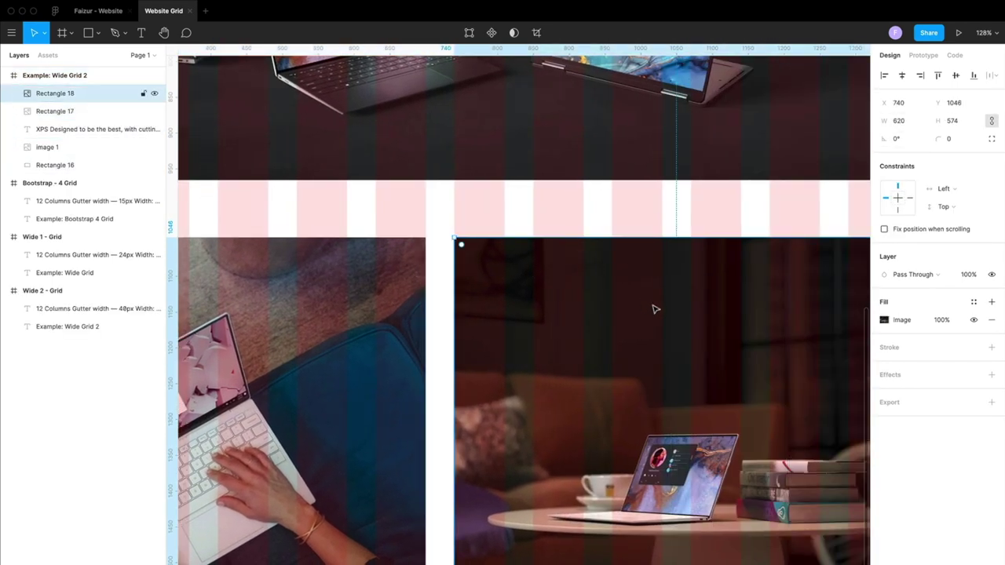
scroll(656, 309, "down", 5)
scroll(656, 309, "down", 4)
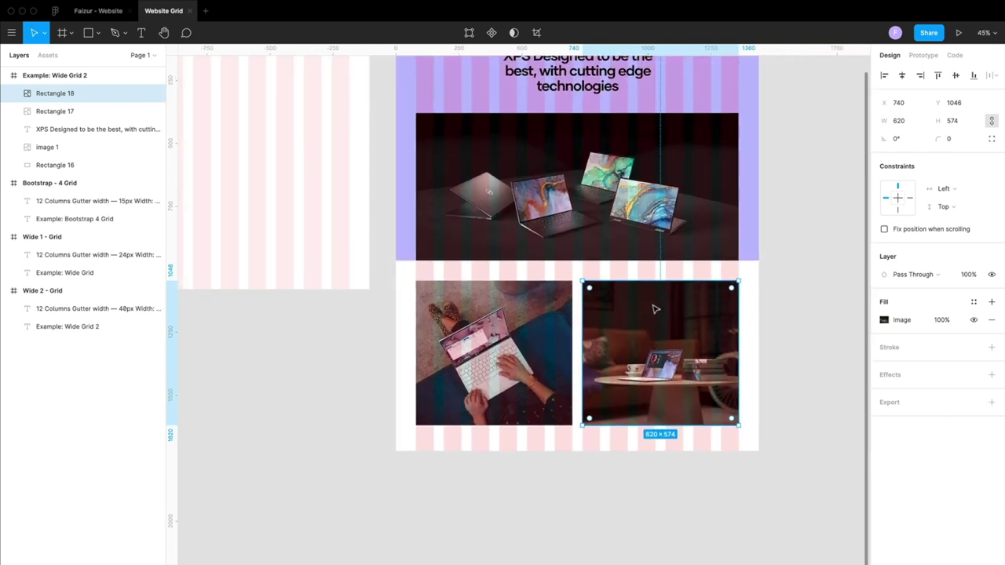
scroll(605, 271, "up", 4)
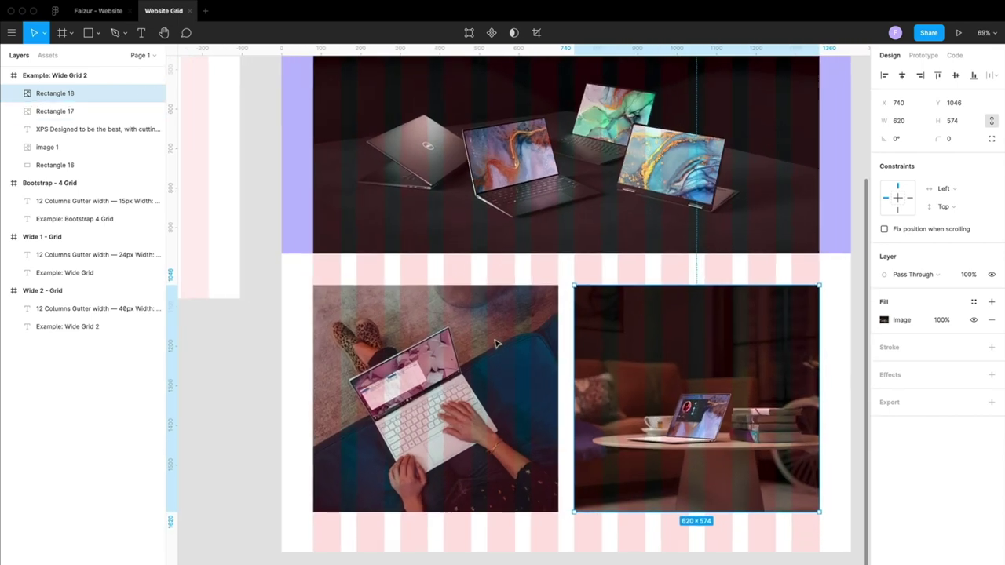
left_click(496, 343)
scroll(496, 343, "down", 4)
scroll(496, 343, "up", 3)
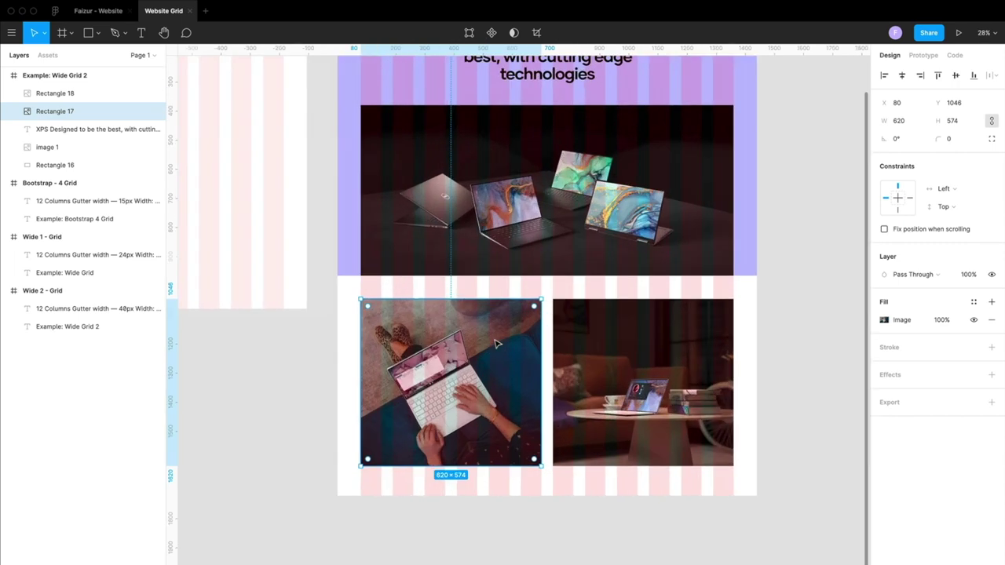
- Deselect the image, select the Example: Wide Grid 2 frame, and hide its 12-column layout grid
scroll(496, 343, "up", 3)
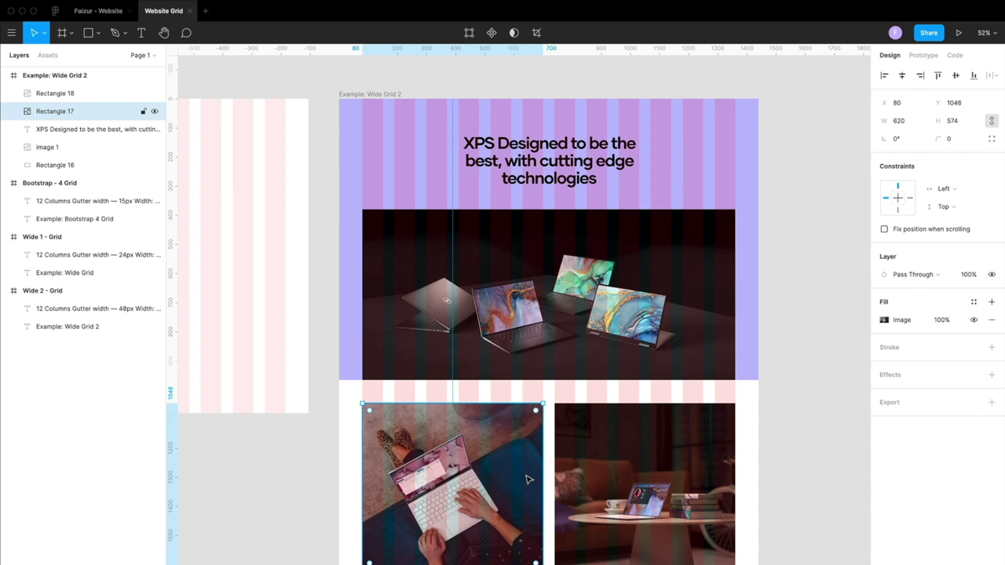
scroll(527, 479, "up", 1)
scroll(794, 314, "up", 2)
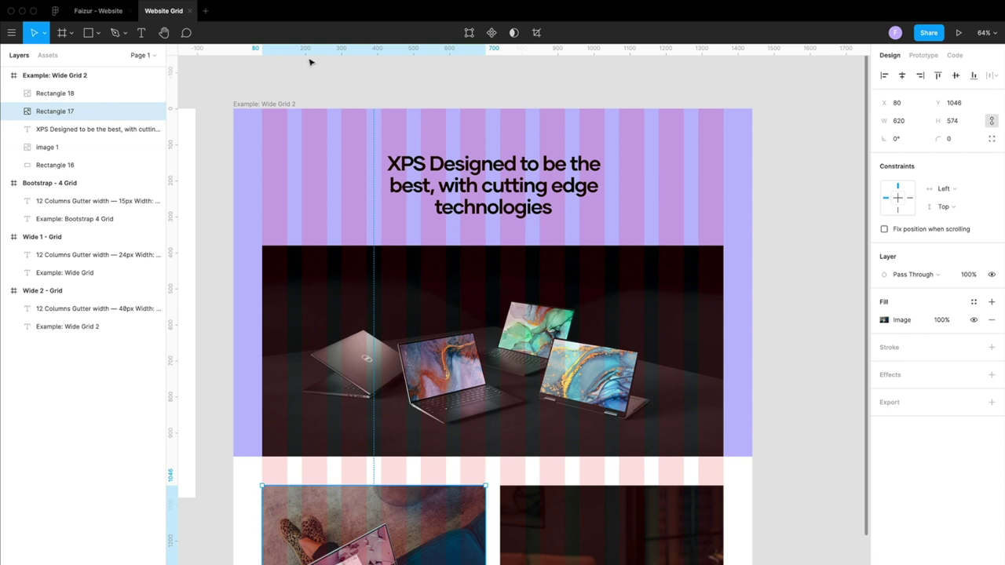
key("Escape")
left_click(270, 103)
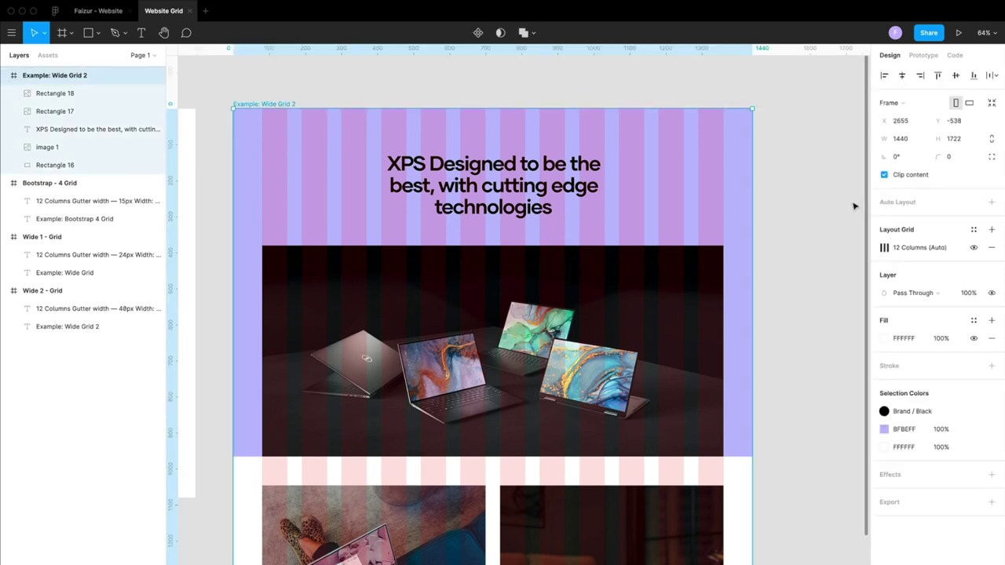
left_click(974, 247)
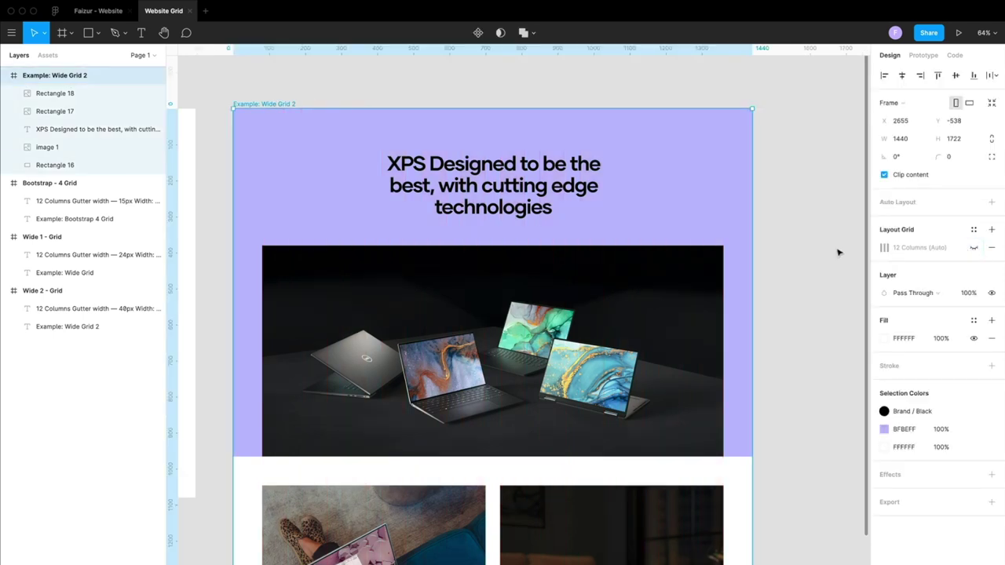